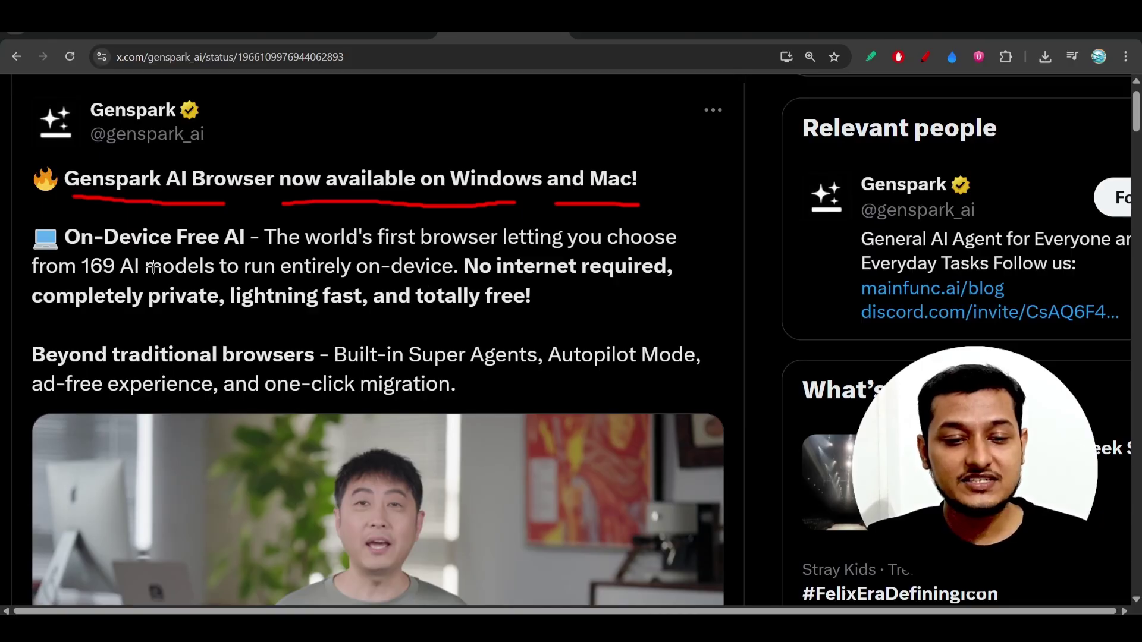
- Underline 'On-Device Free AI', 'No internet required', 'completely private' and 'lightning fast' in red
left_click_drag(83, 254, 164, 250)
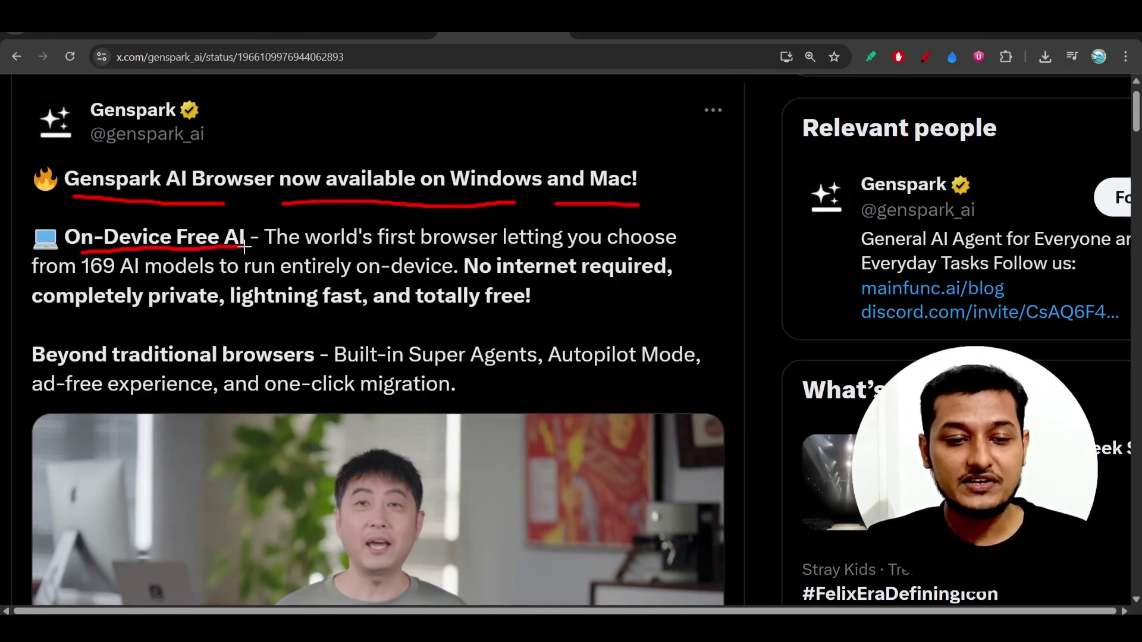
left_click_drag(477, 284, 674, 292)
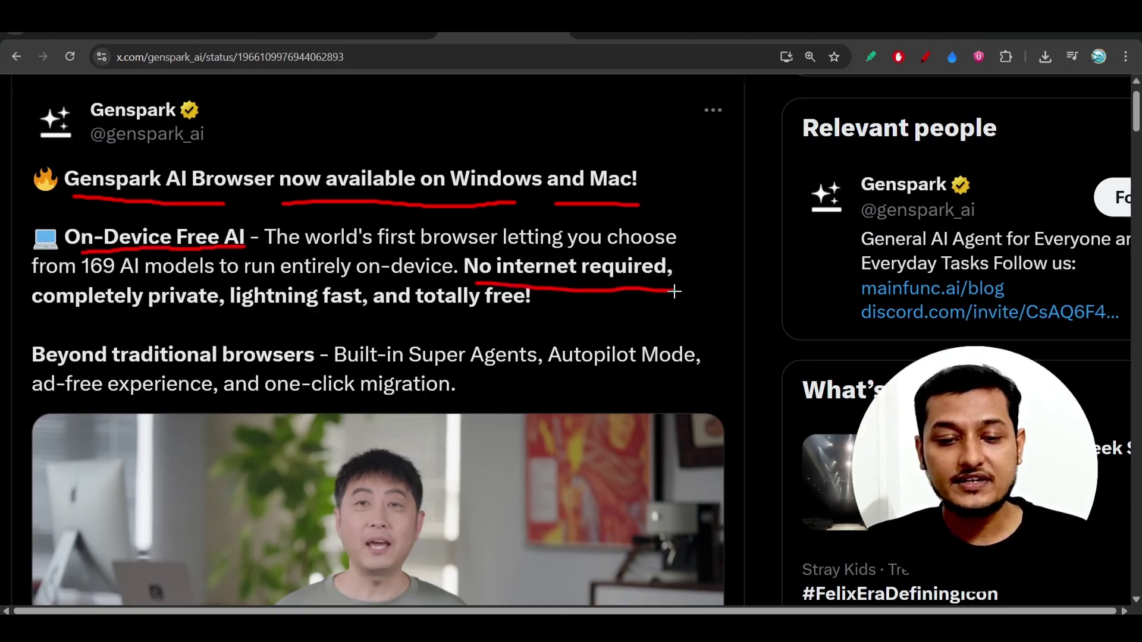
left_click_drag(75, 309, 196, 309)
mouse_move(275, 318)
left_mouse_down()
mouse_move(375, 327)
mouse_move(568, 316)
left_mouse_up()
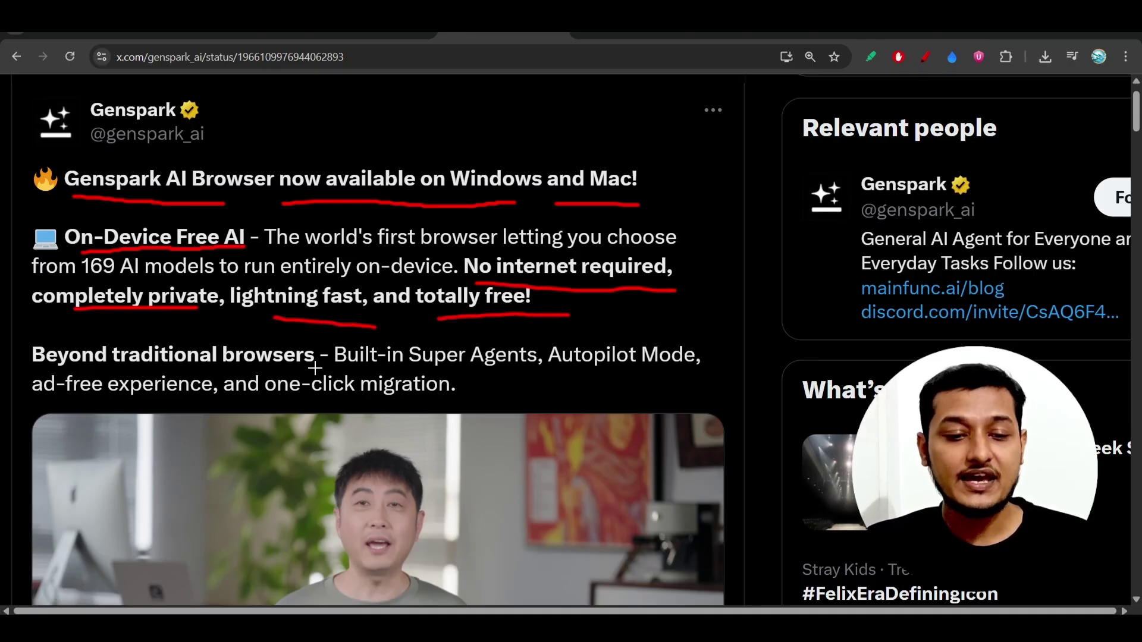
- Underline 'traditional browsers', 'Built-in Super Agents' and the ad-free, one-click migration claims in red
left_click_drag(124, 366, 248, 370)
left_click_drag(362, 371, 716, 367)
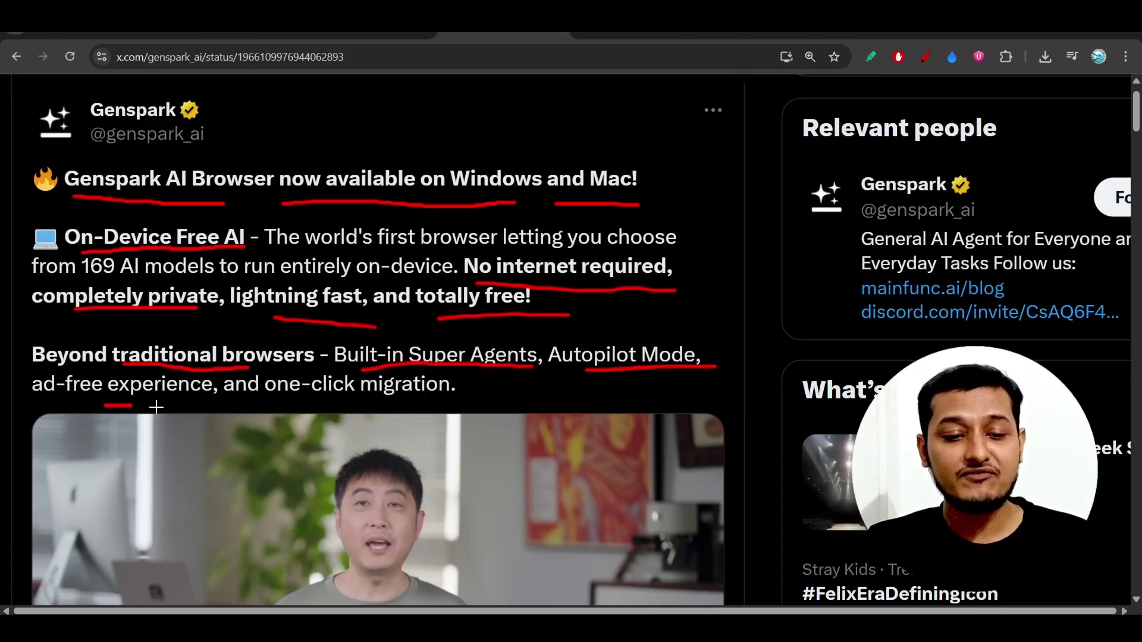
left_click_drag(263, 407, 423, 405)
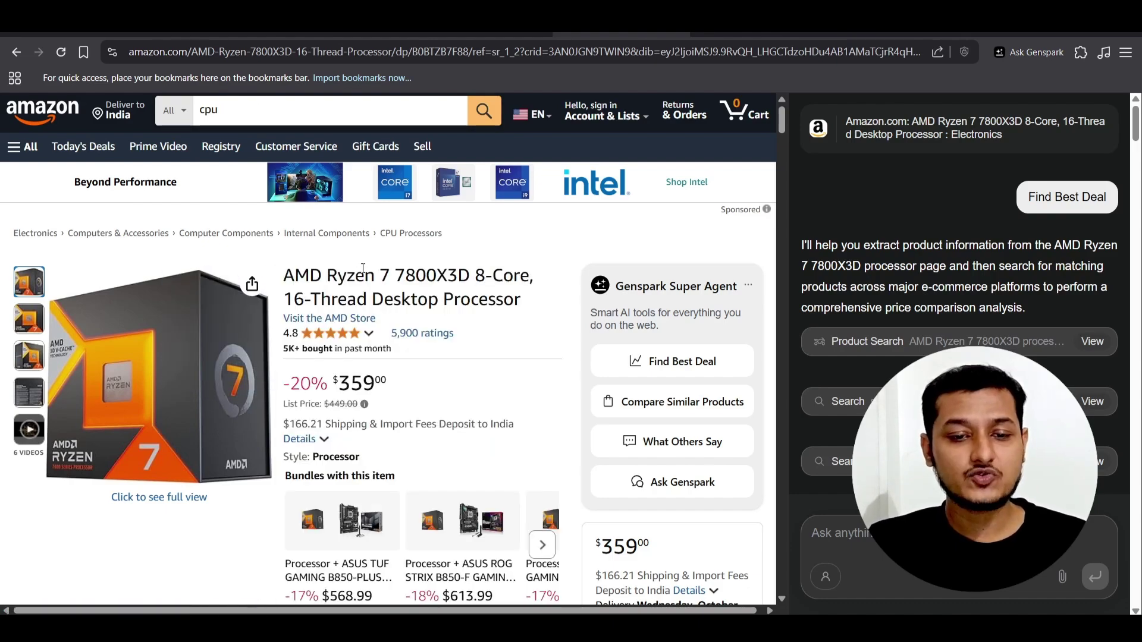
- Review the Ryzen 7 7800X3D best-deal result, open Super Agent home in a new tab, then go to YouTube
scroll(702, 381, "up", 5)
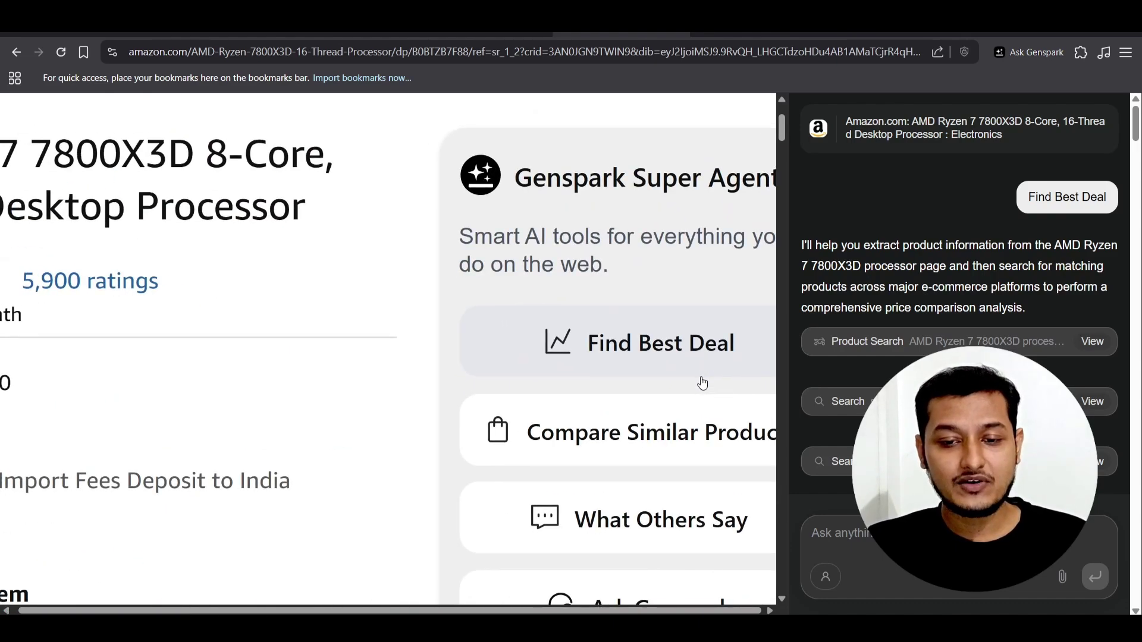
scroll(702, 382, "down", 1)
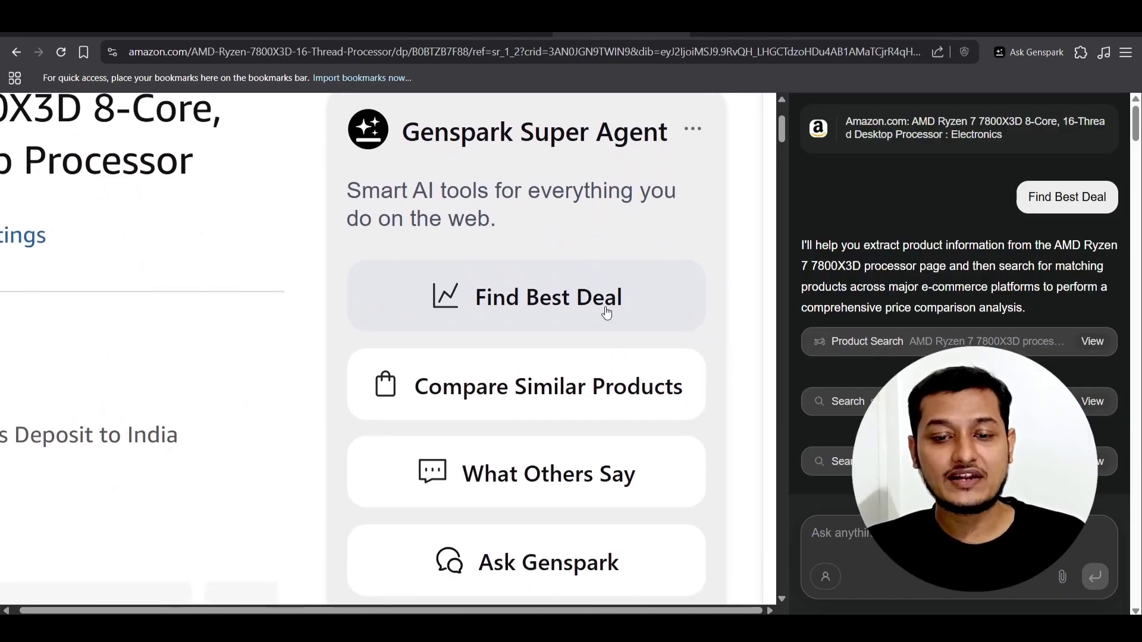
scroll(607, 314, "down", 1)
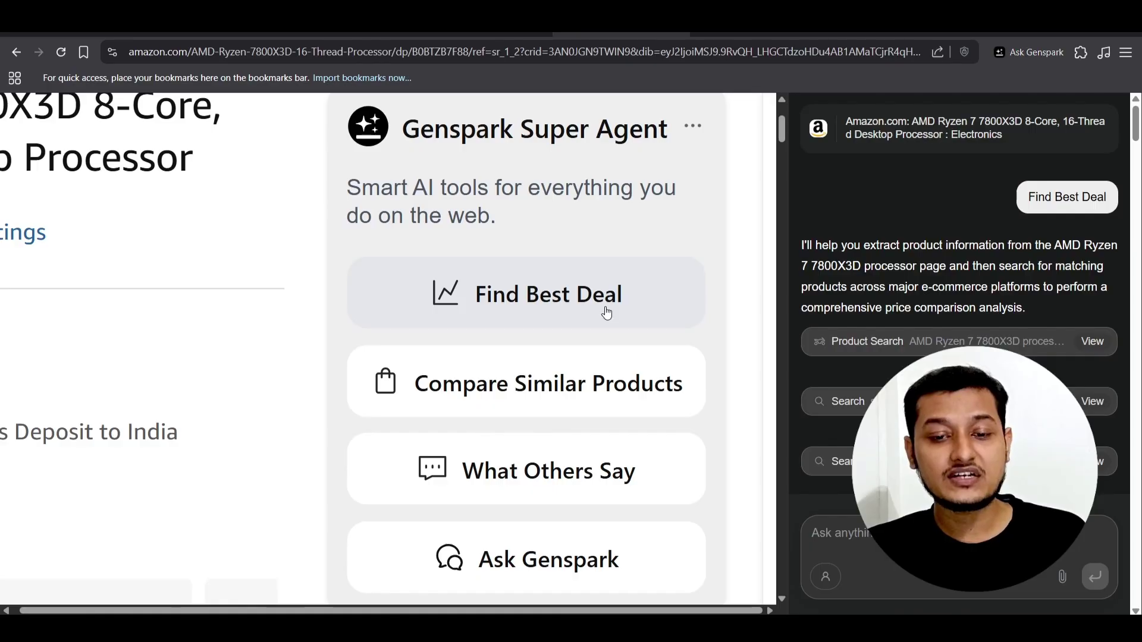
scroll(601, 317, "down", 1)
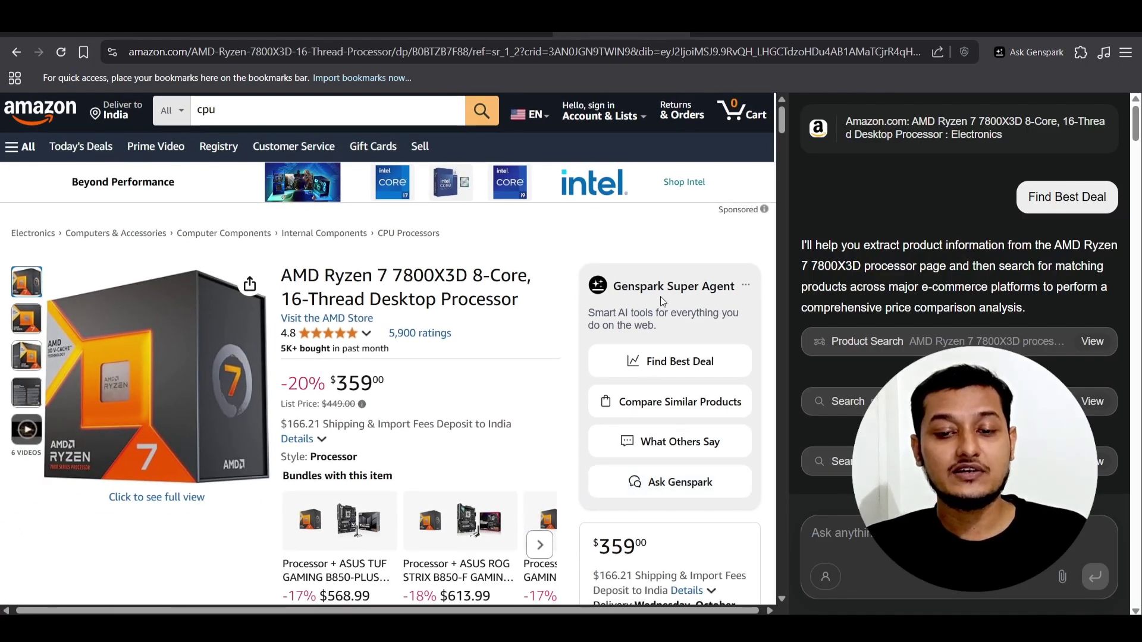
left_click(656, 286)
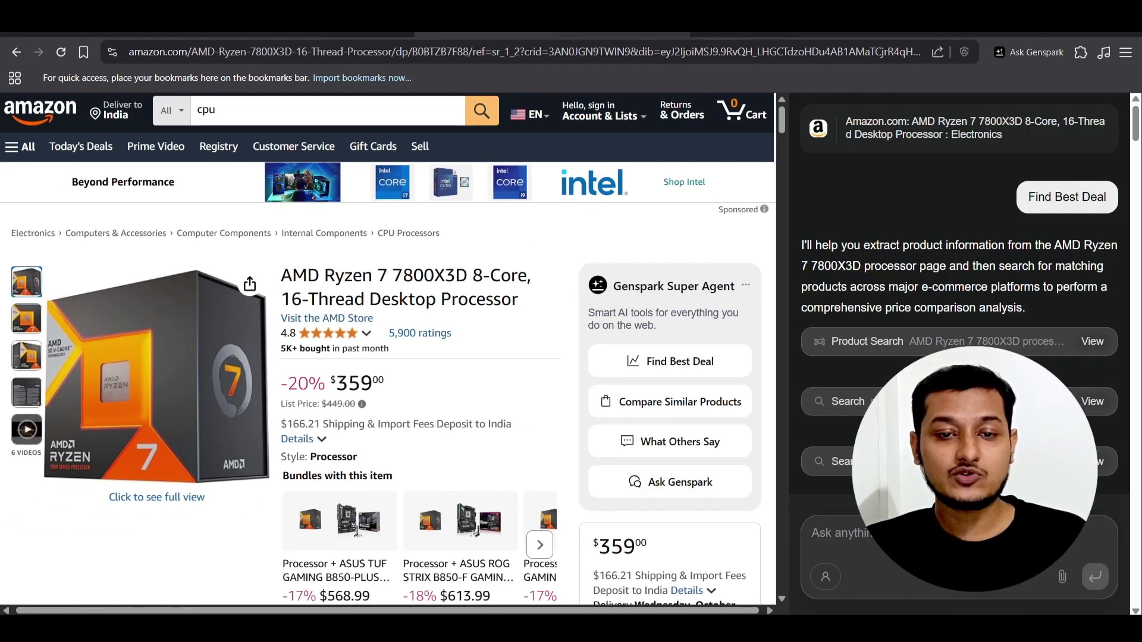
left_click(345, 35)
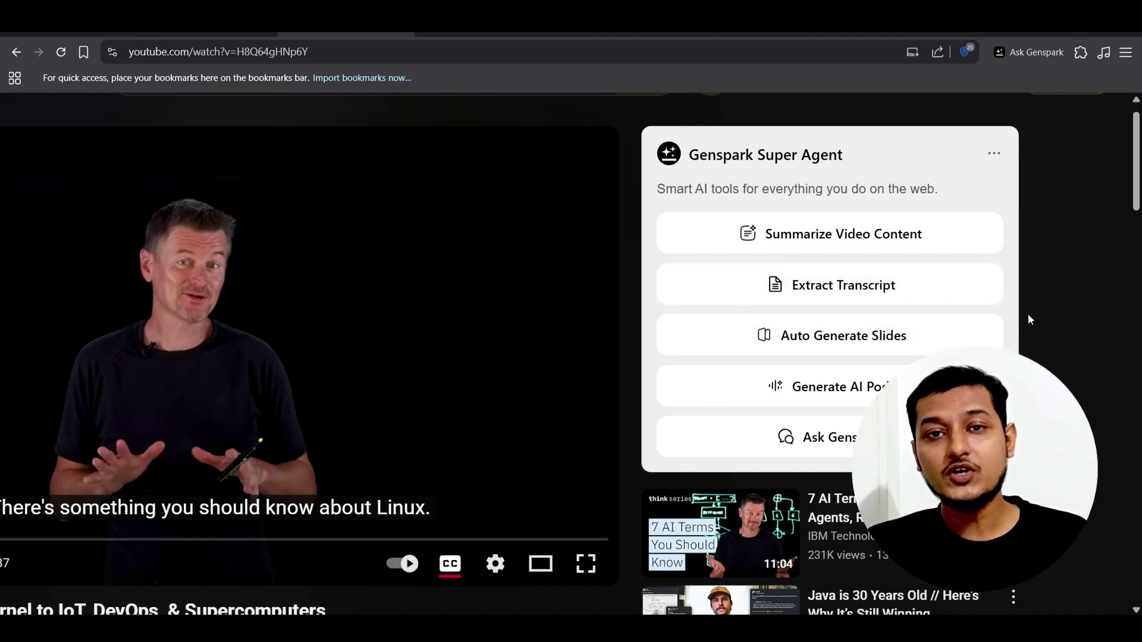
- Reset the YouTube page zoom to normal with Ctrl+0 and switch to the genspark.ai tab
scroll(1028, 314, "down", 1)
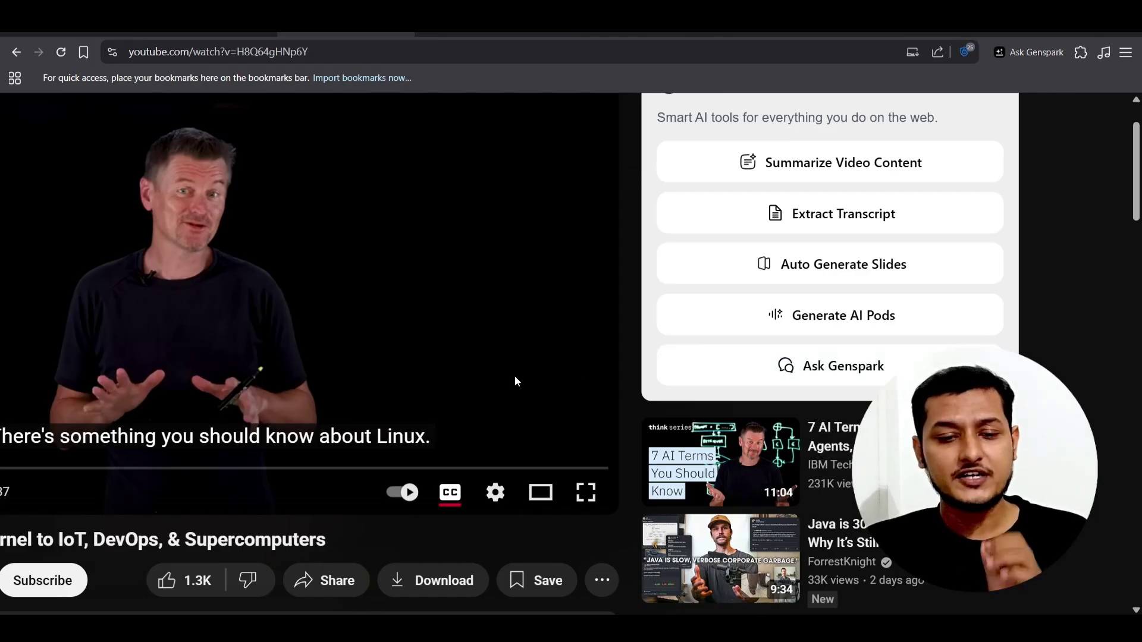
key("ctrl+0")
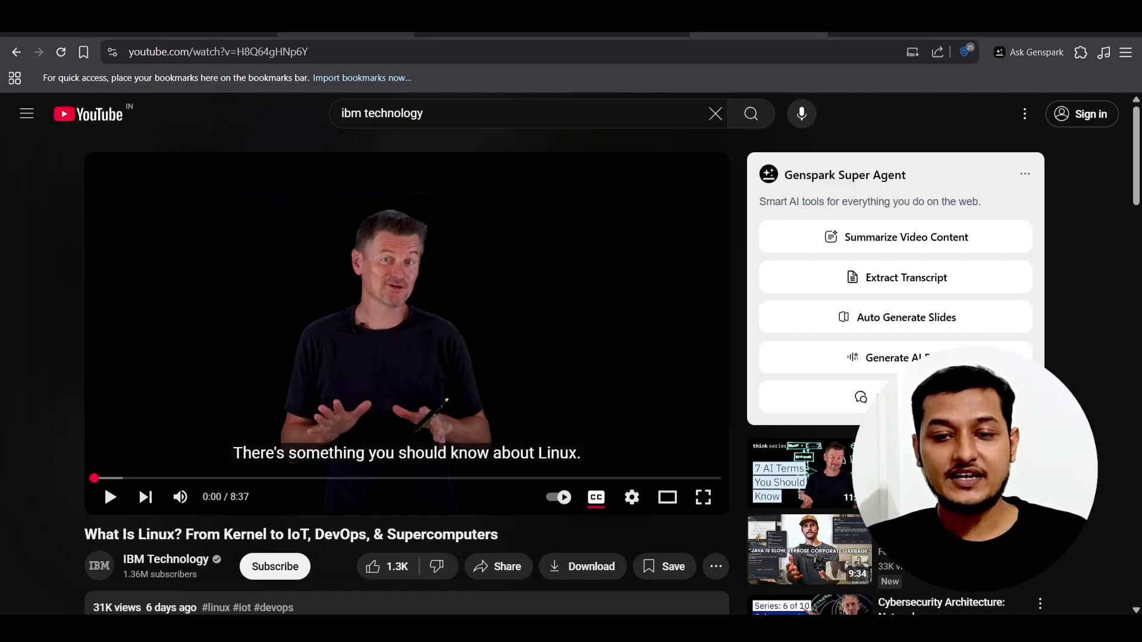
key("ctrl+Tab")
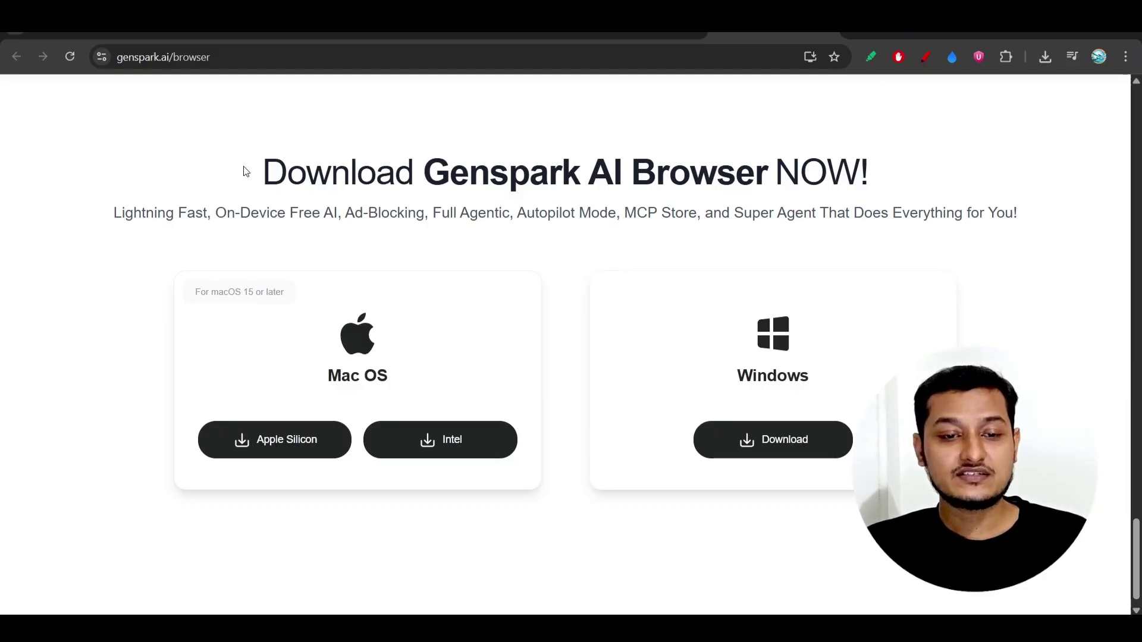
- Select, then deselect, the Download Genspark AI Browser heading on genspark.ai/browser
left_click_drag(256, 172, 584, 143)
left_click(584, 143)
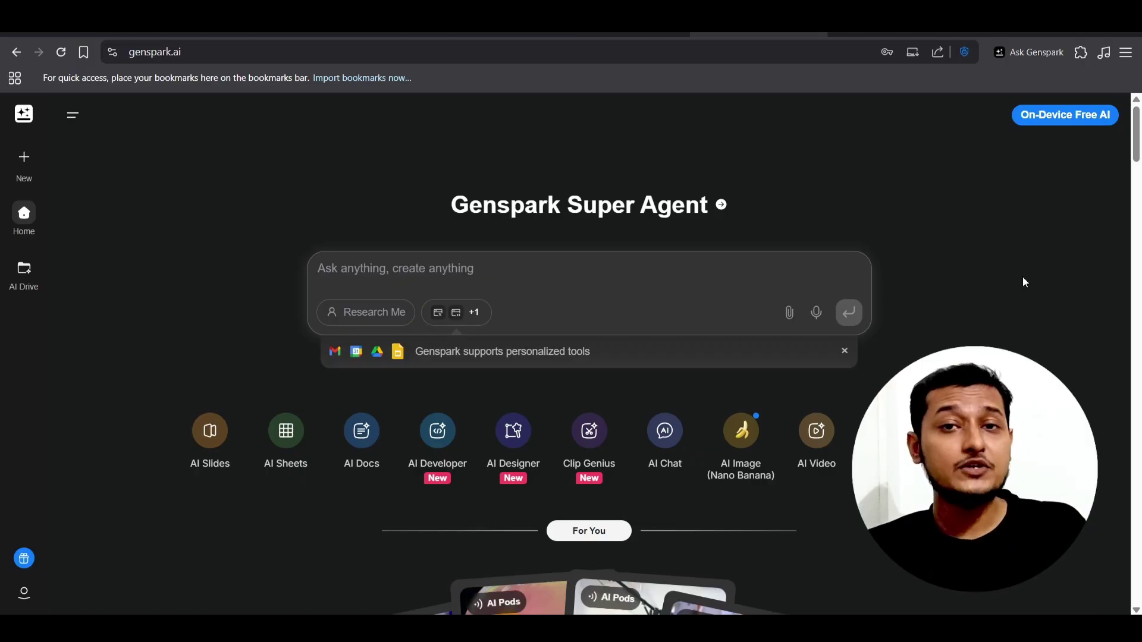
- Read the On-Device Free AI description and highlight its first bullet about running models locally
mouse_move(1111, 116)
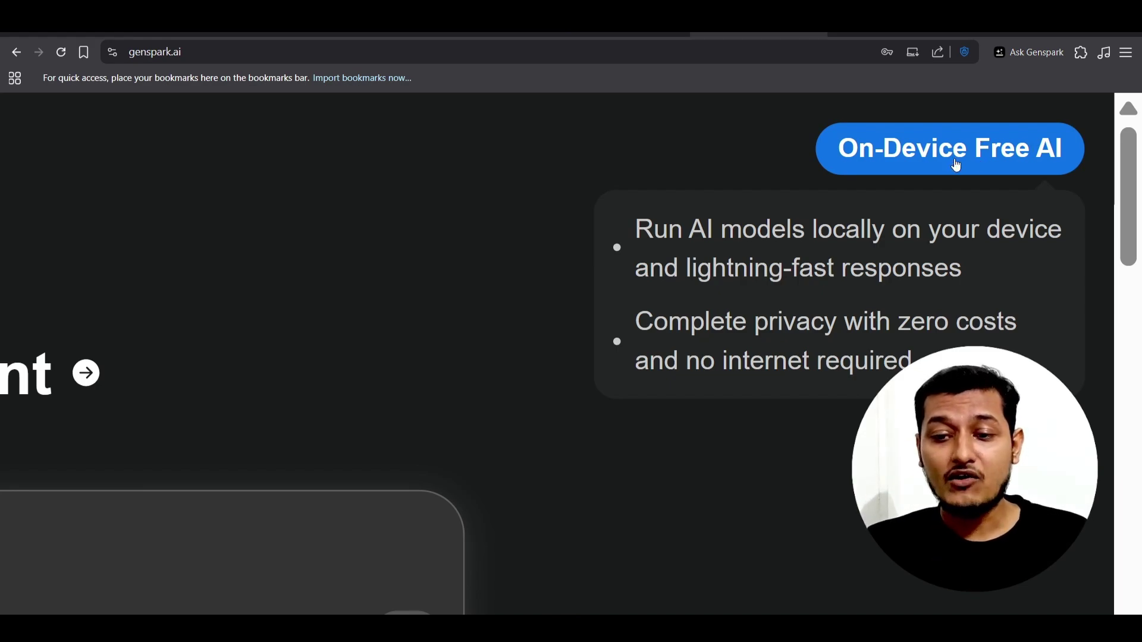
scroll(1016, 151, "down", 1)
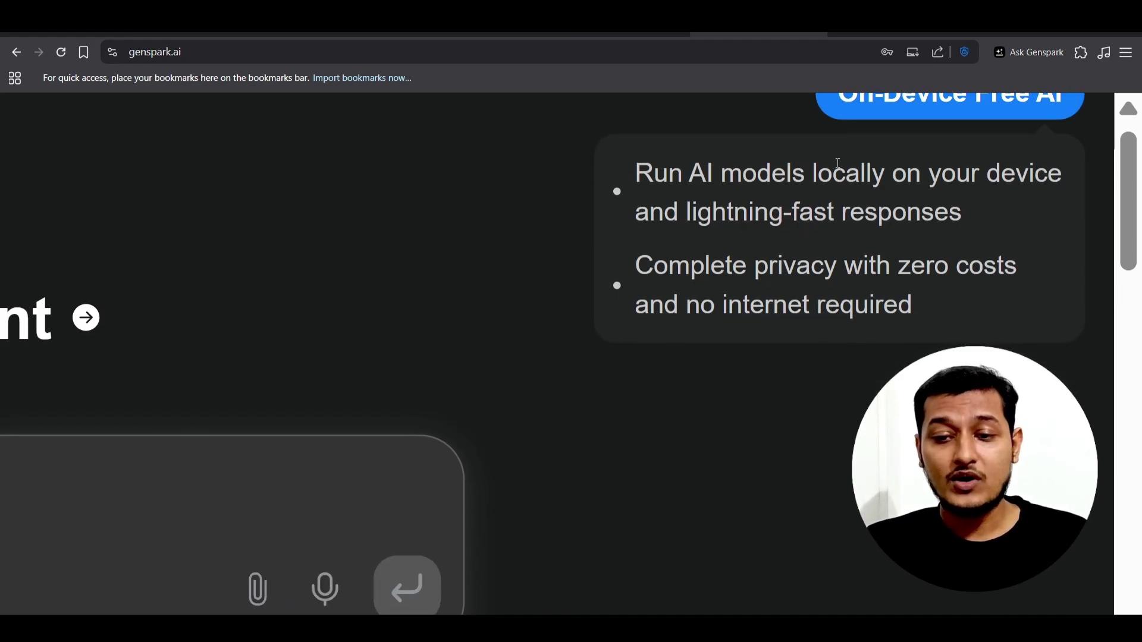
left_click_drag(632, 174, 951, 209)
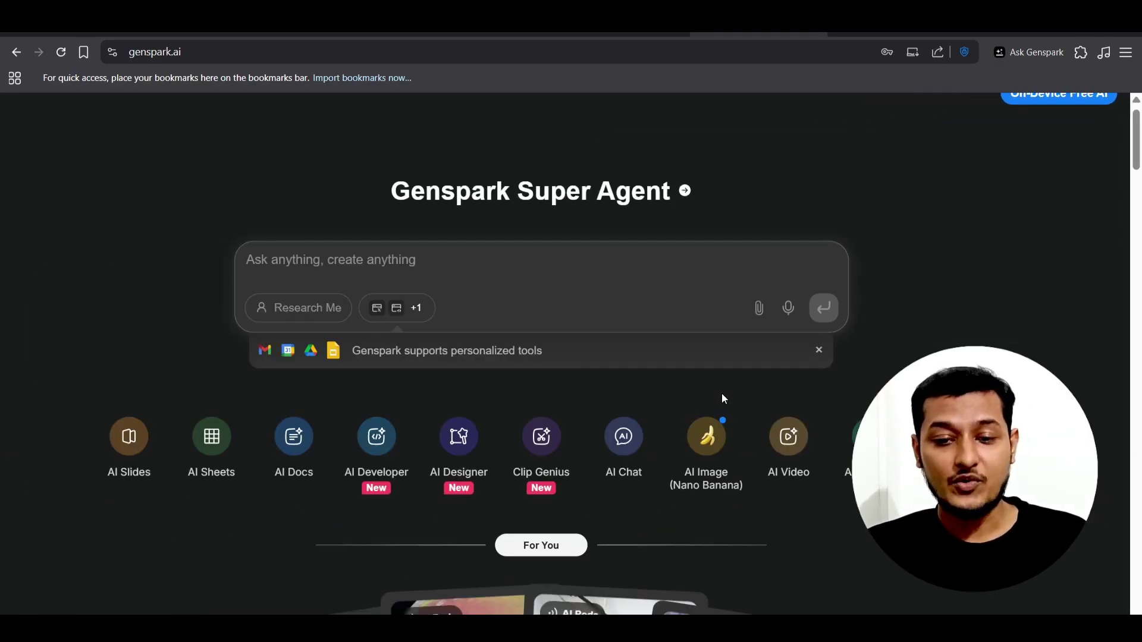
scroll(925, 222, "up", 1)
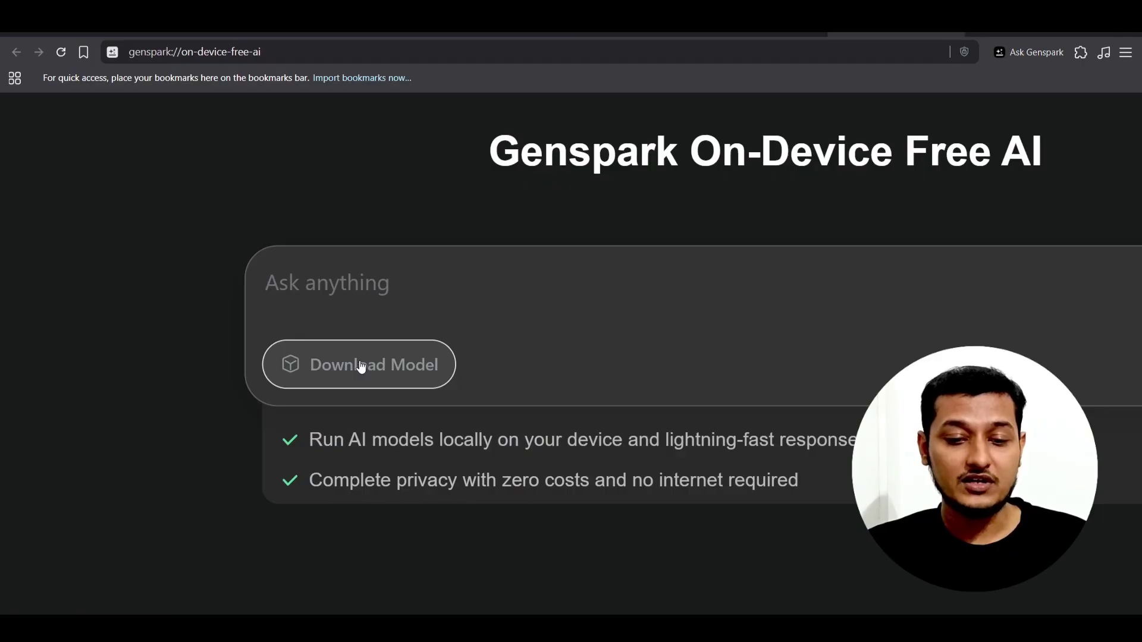
- Open the list of downloadable local models and scroll through it
left_click(362, 367)
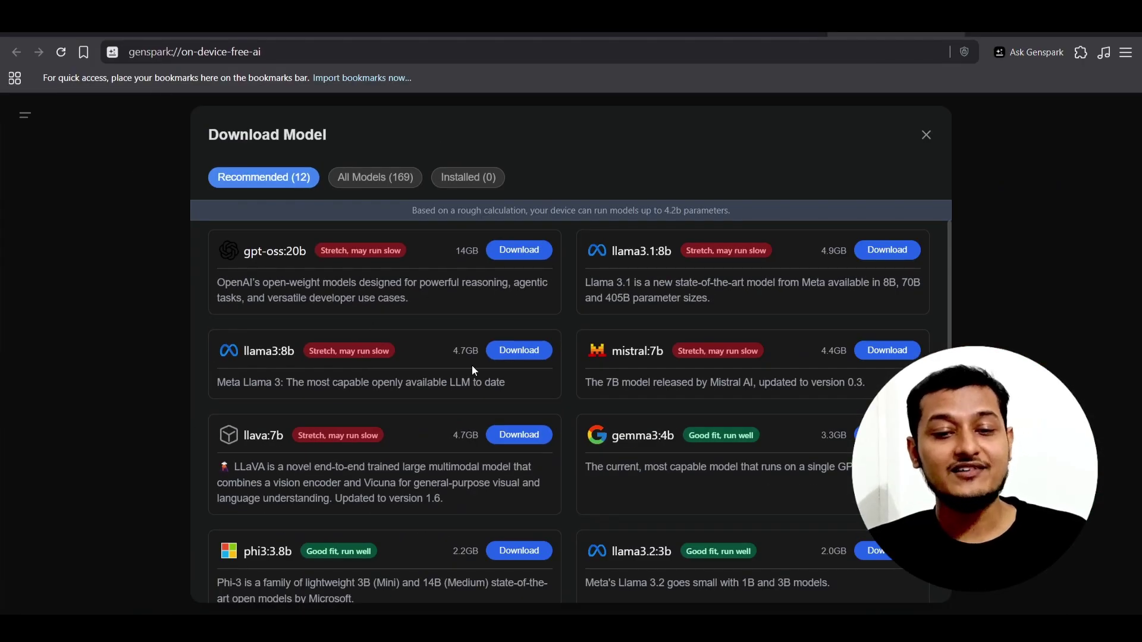
scroll(473, 366, "down", 5)
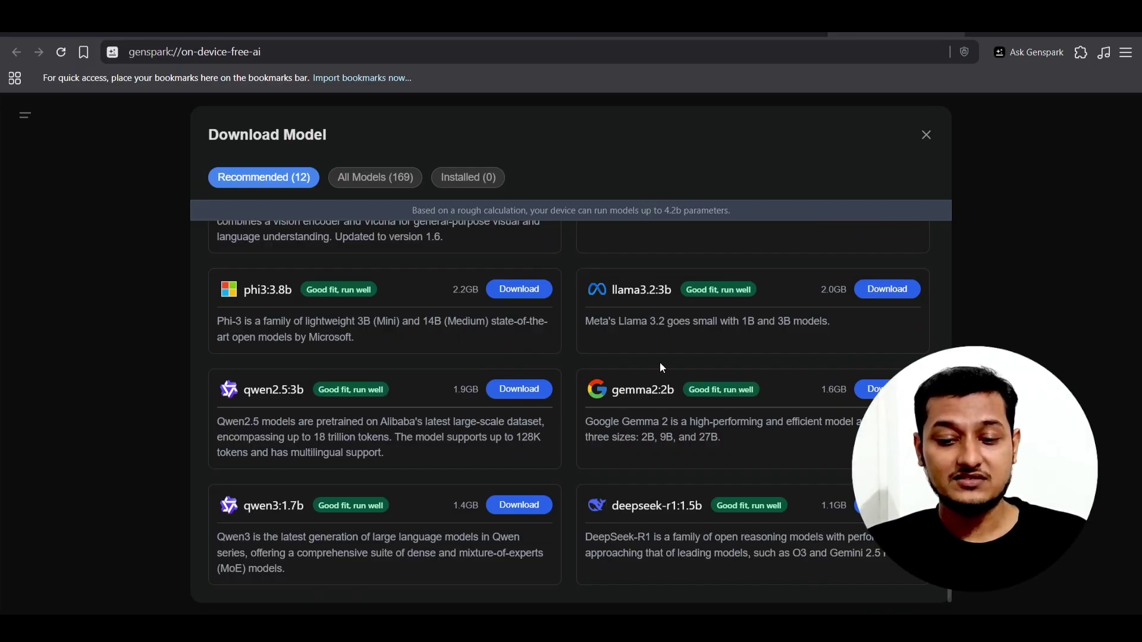
scroll(662, 367, "up", 5)
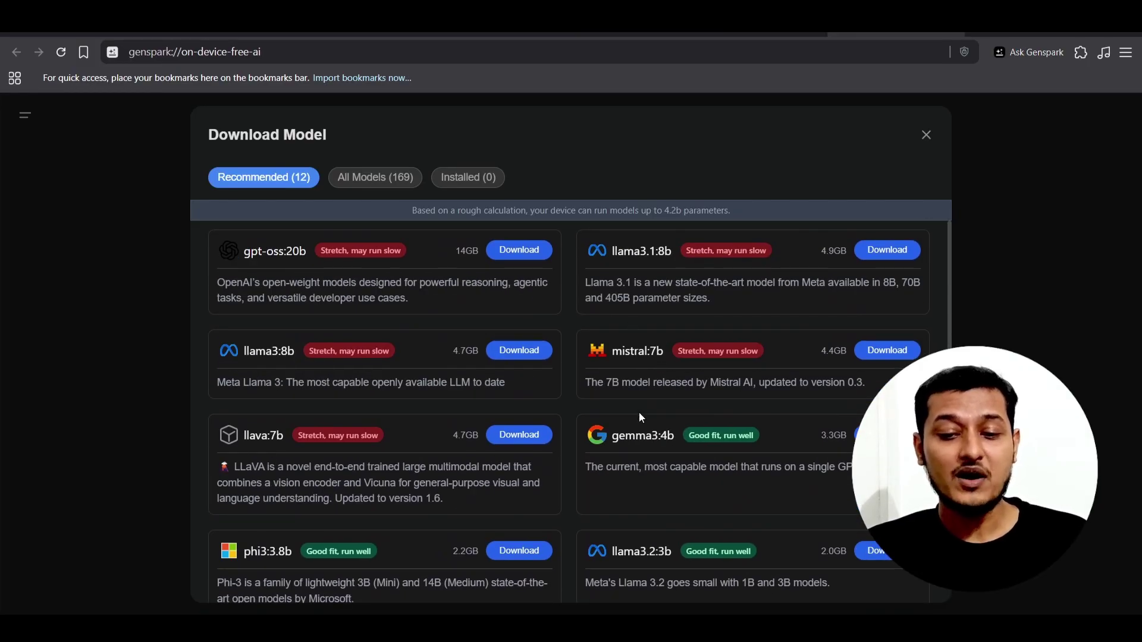
scroll(641, 415, "down", 5)
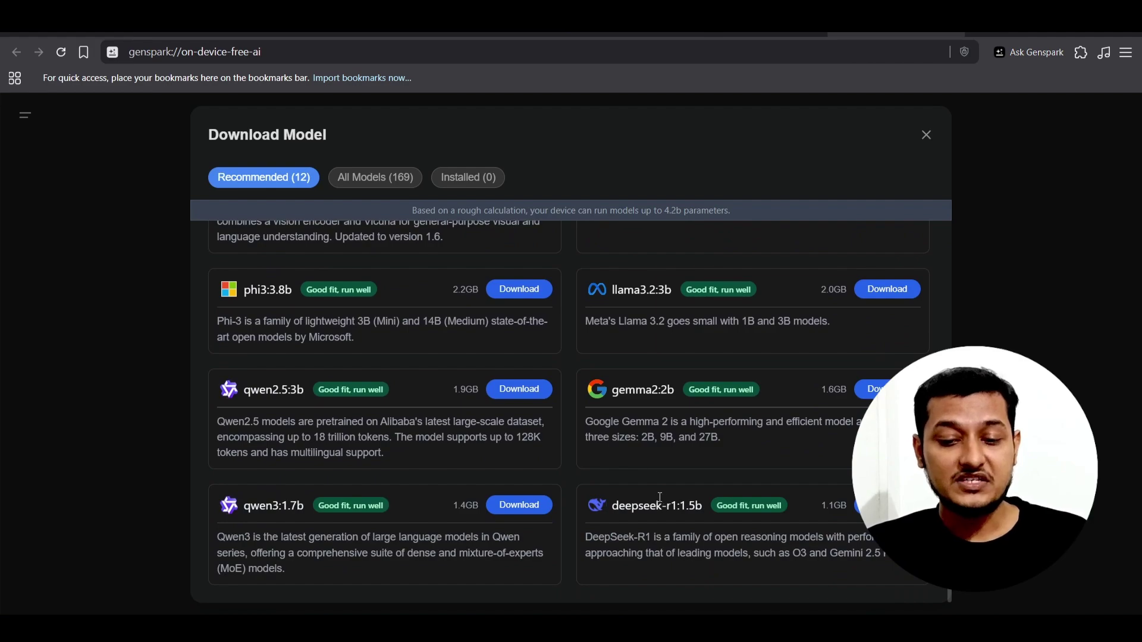
scroll(731, 529, "up", 5)
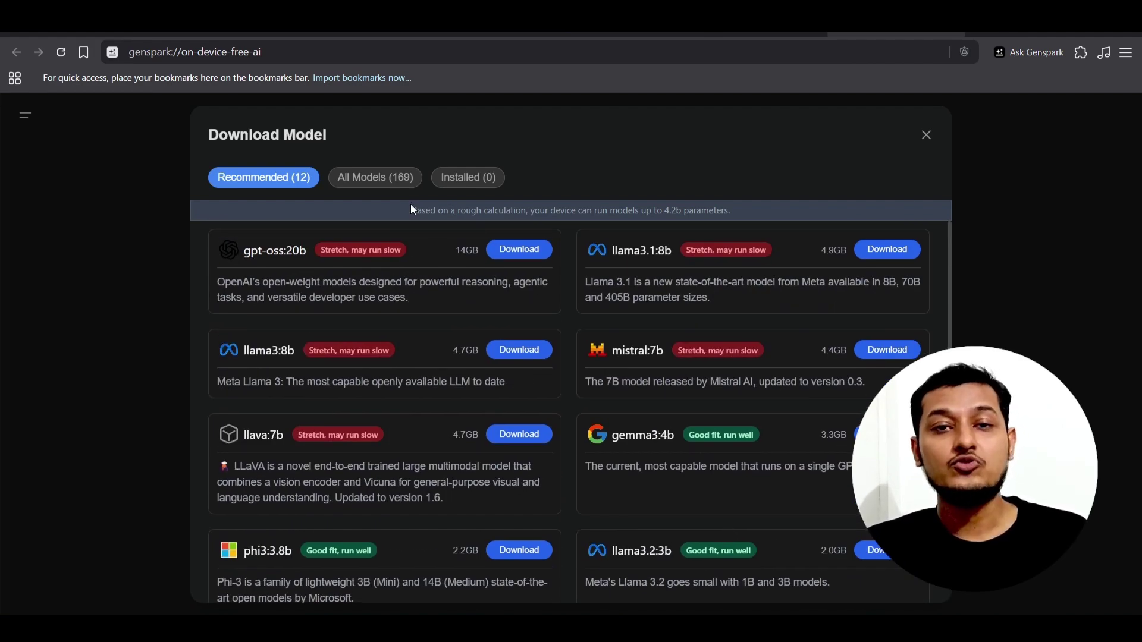
- Show all 169 available models, scroll the catalog, and close it
left_click(381, 176)
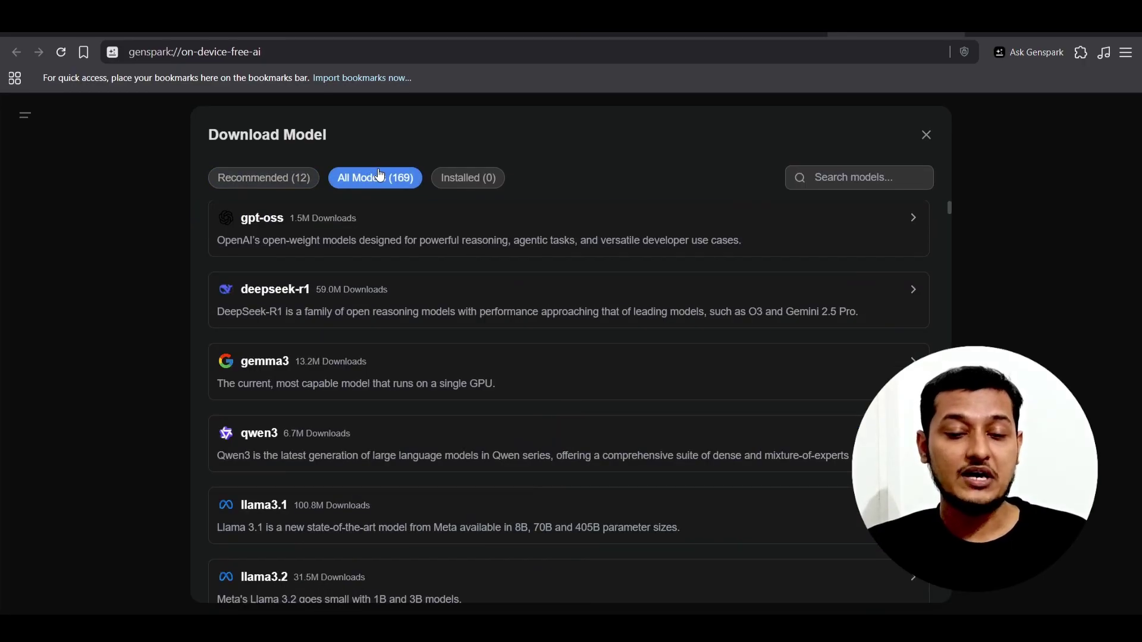
scroll(372, 558, "down", 15)
scroll(373, 559, "down", 20)
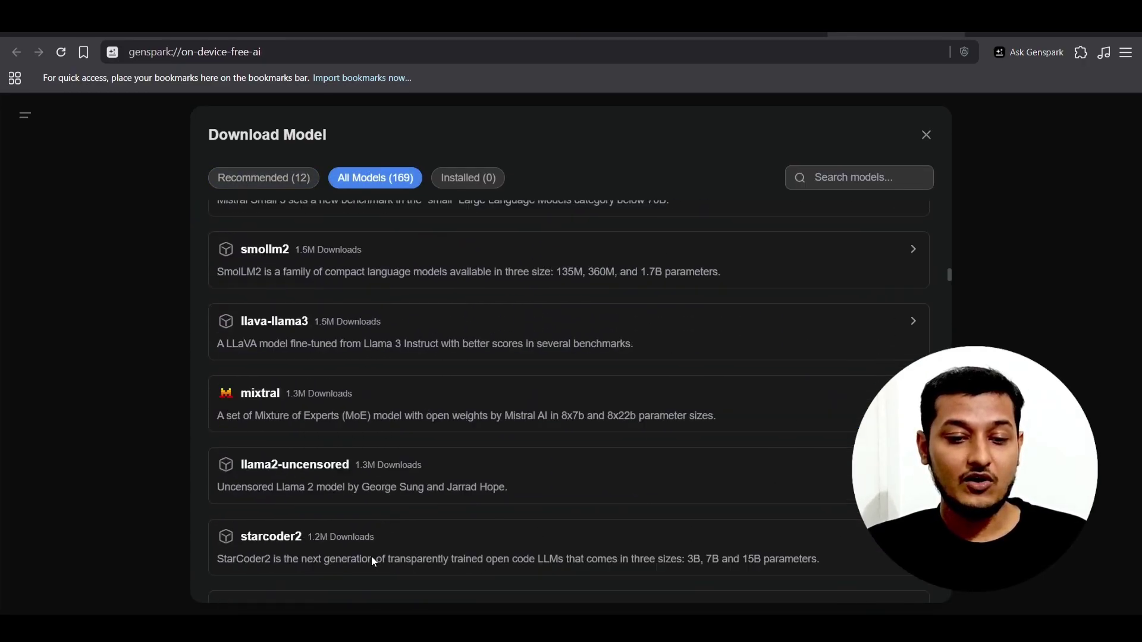
scroll(371, 555, "down", 2)
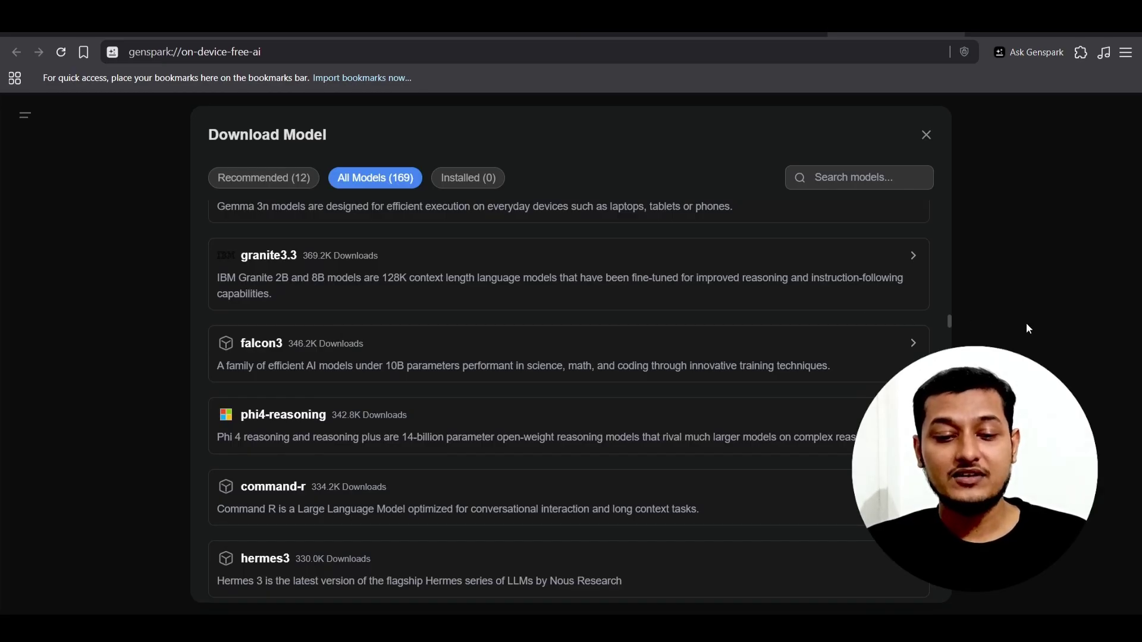
left_click(1101, 327)
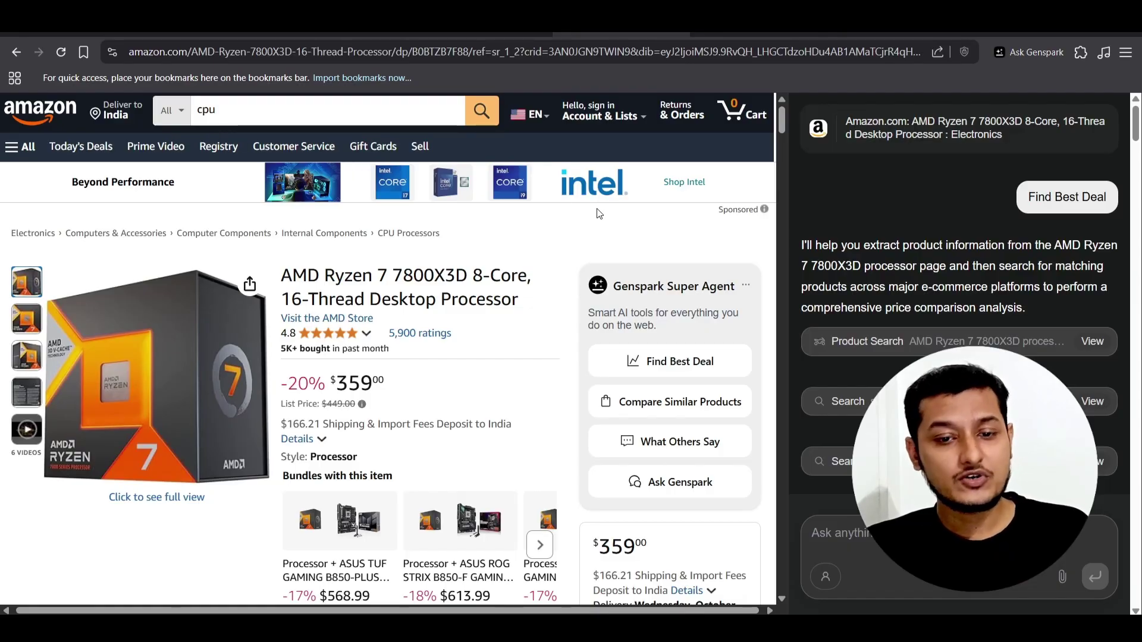
- Zoom in on the Super Agent panel and highlight the agent's product search step
key("ctrl+plus")
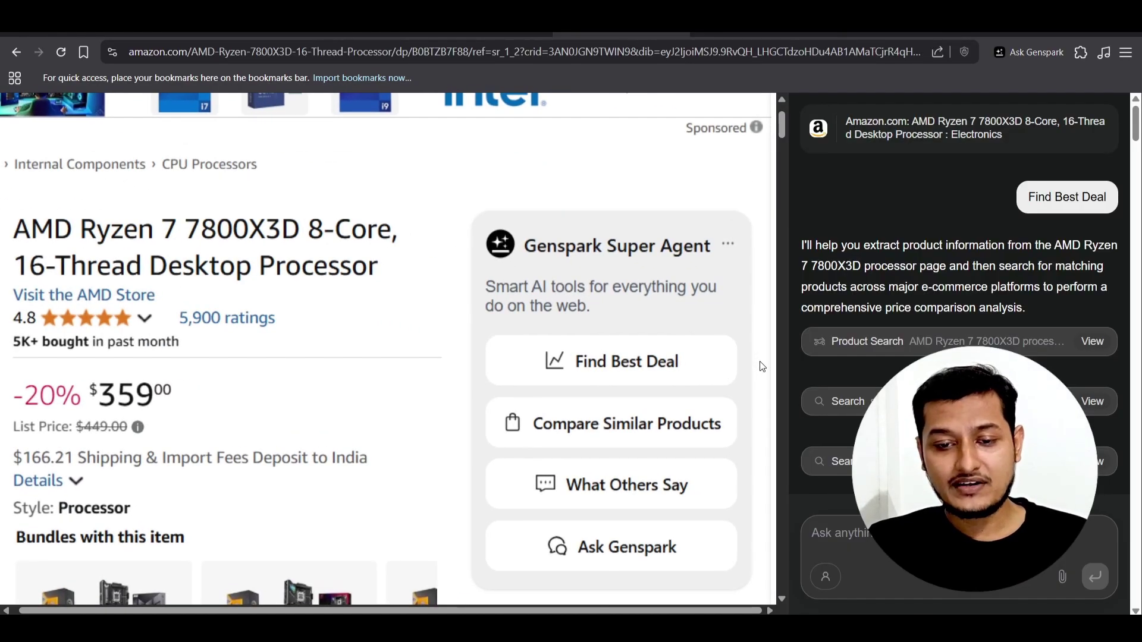
scroll(655, 369, "down", 2)
scroll(654, 369, "up", 1)
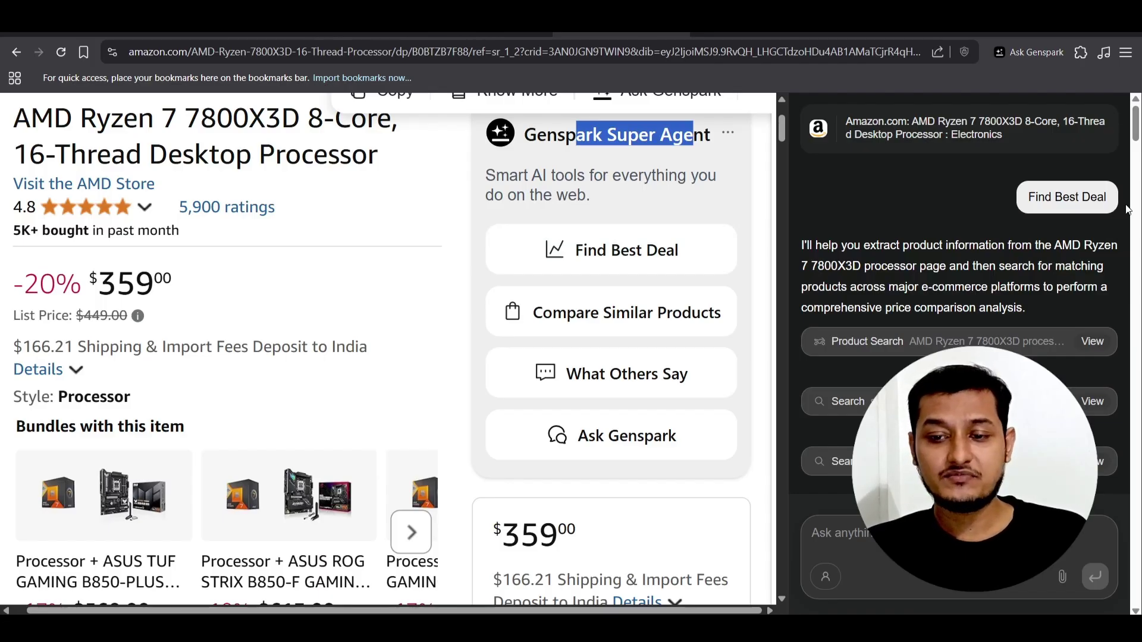
scroll(1068, 297, "down", 2)
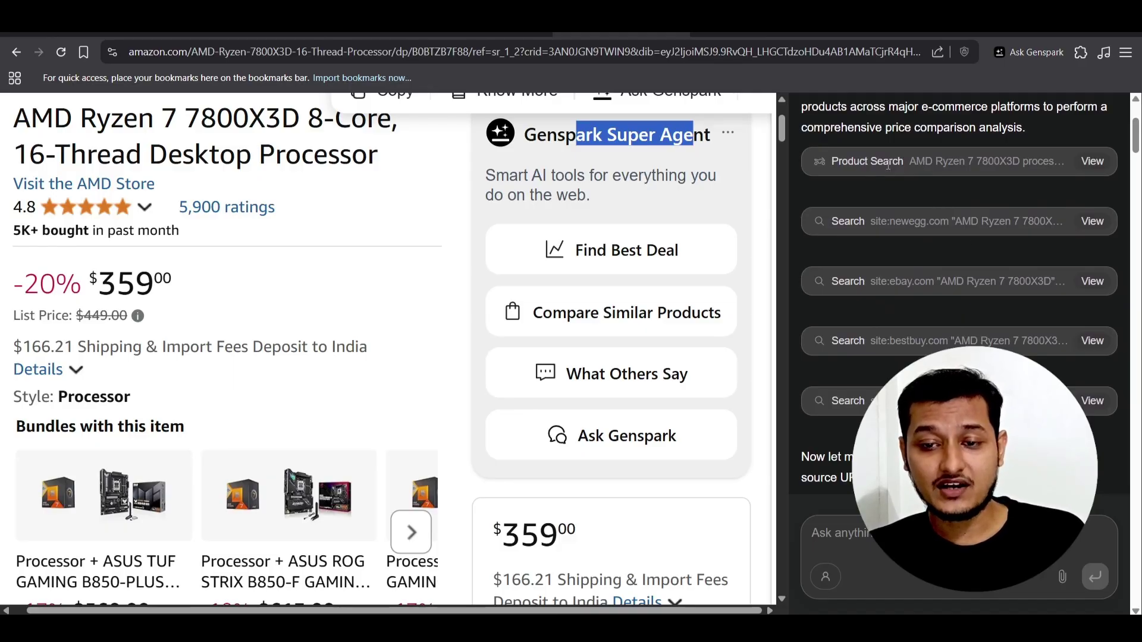
left_click_drag(850, 161, 864, 286)
left_click(864, 285)
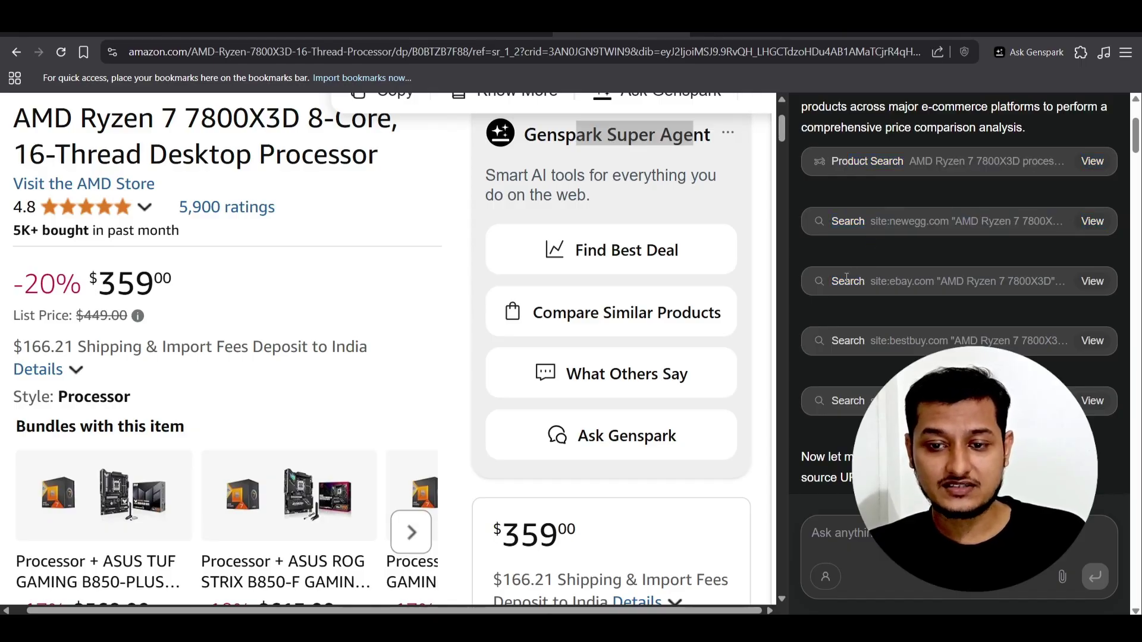
- Highlight the agent's Newegg, eBay and Best Buy search steps
left_click_drag(835, 226, 976, 296)
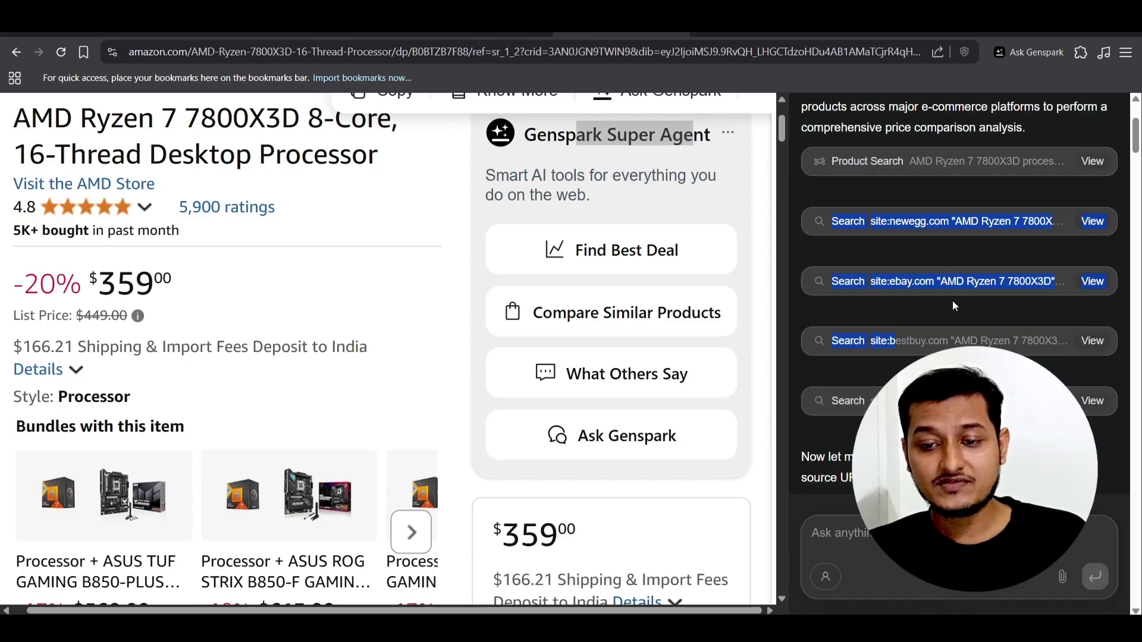
left_click(952, 301)
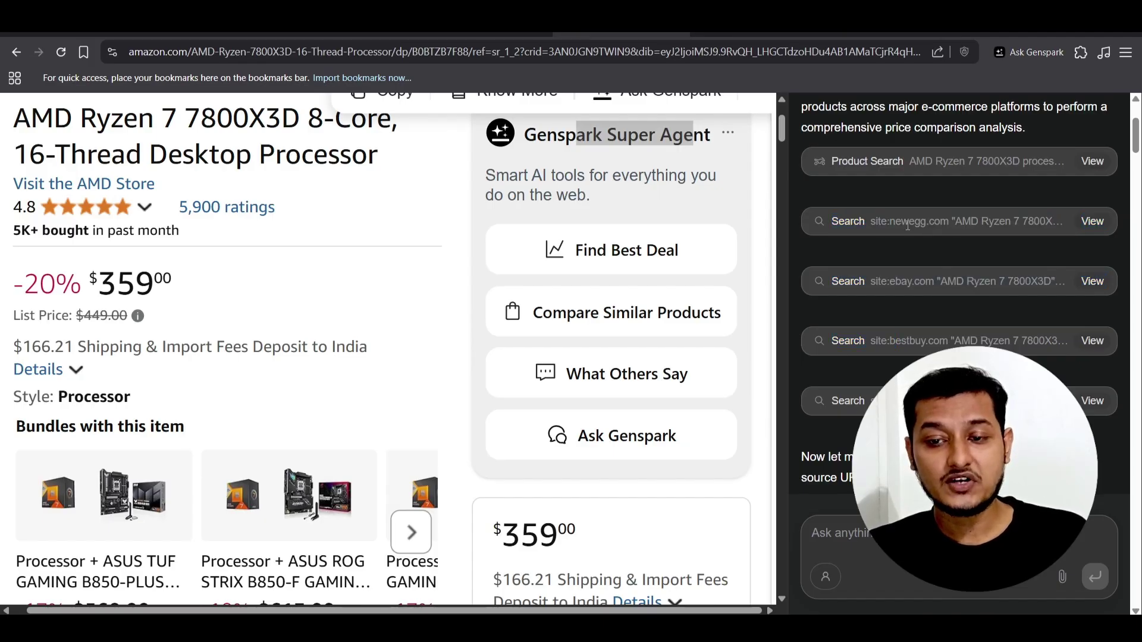
left_click_drag(896, 222, 942, 223)
left_click_drag(920, 282, 871, 282)
left_click_drag(872, 347, 962, 342)
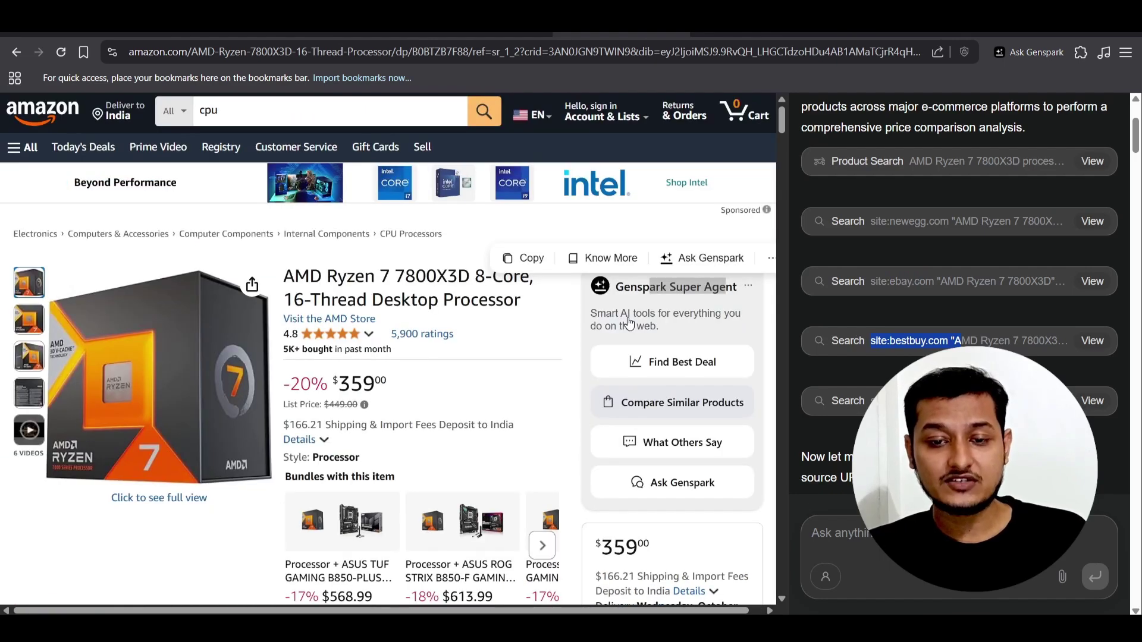
- Open the finished best-deal comparison report and scroll through it
scroll(624, 321, "down", 3)
left_click(894, 308)
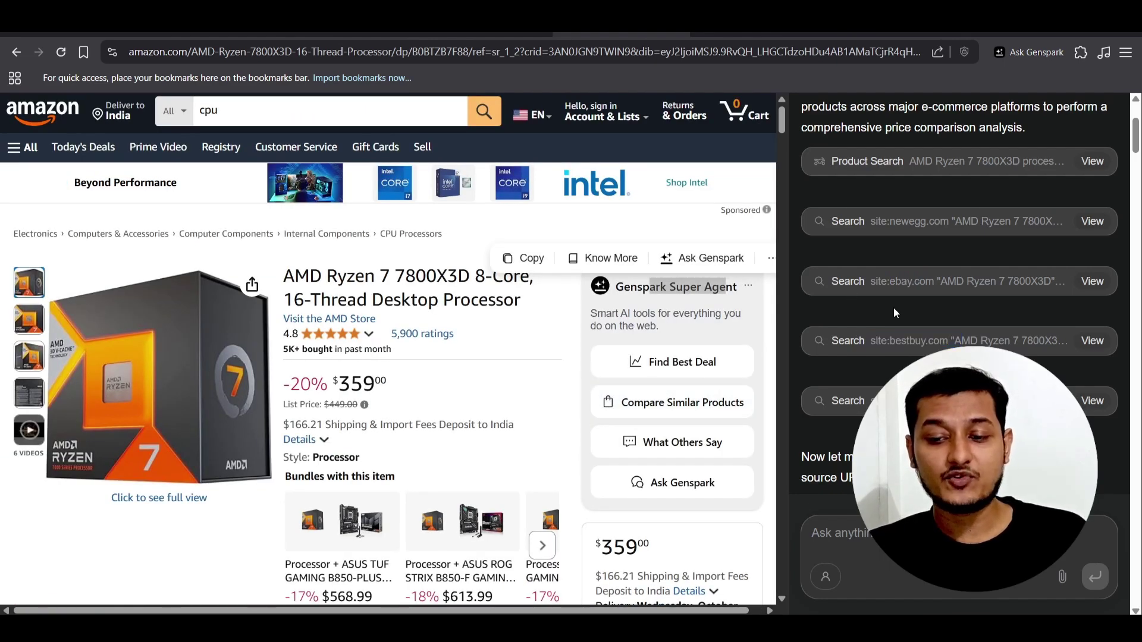
scroll(894, 308, "down", 2)
scroll(894, 308, "down", 4)
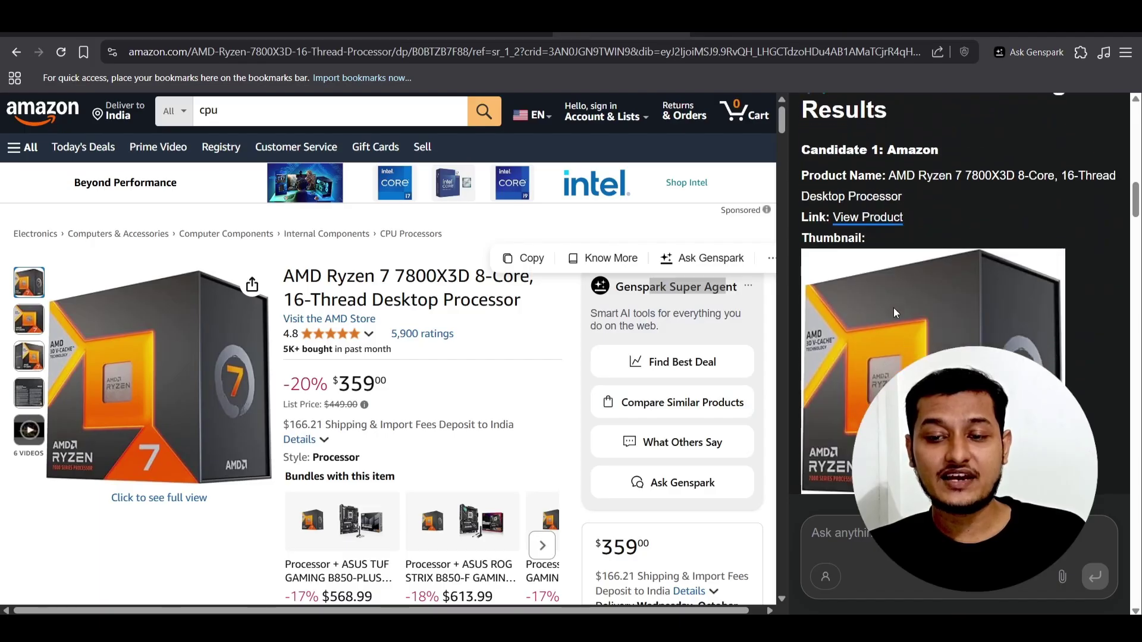
scroll(893, 308, "down", 2)
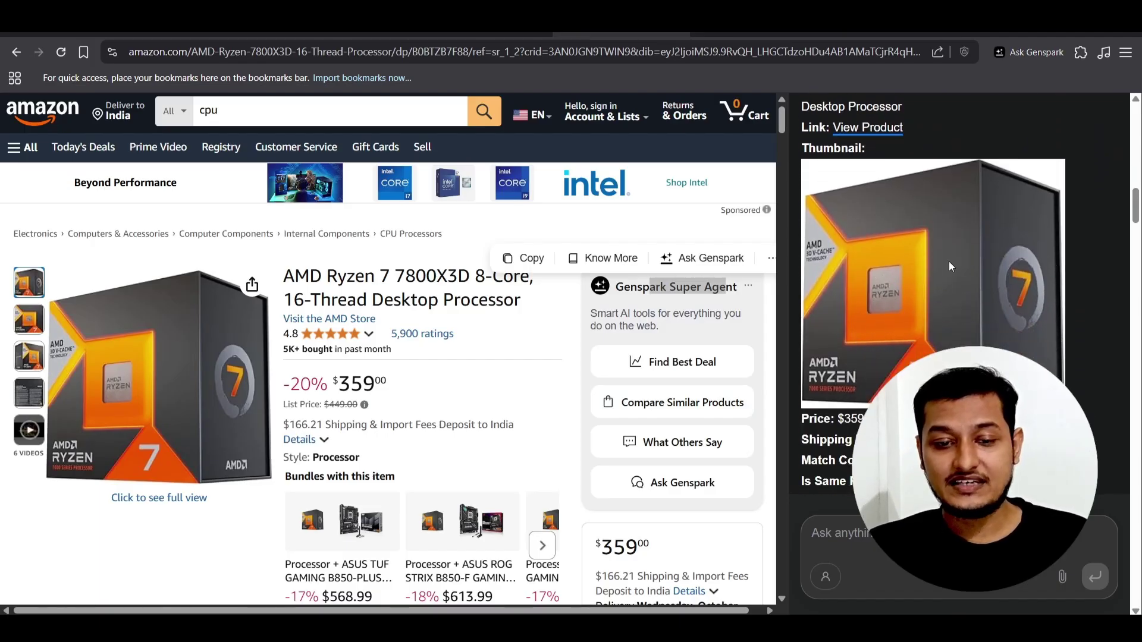
scroll(1040, 285, "down", 5)
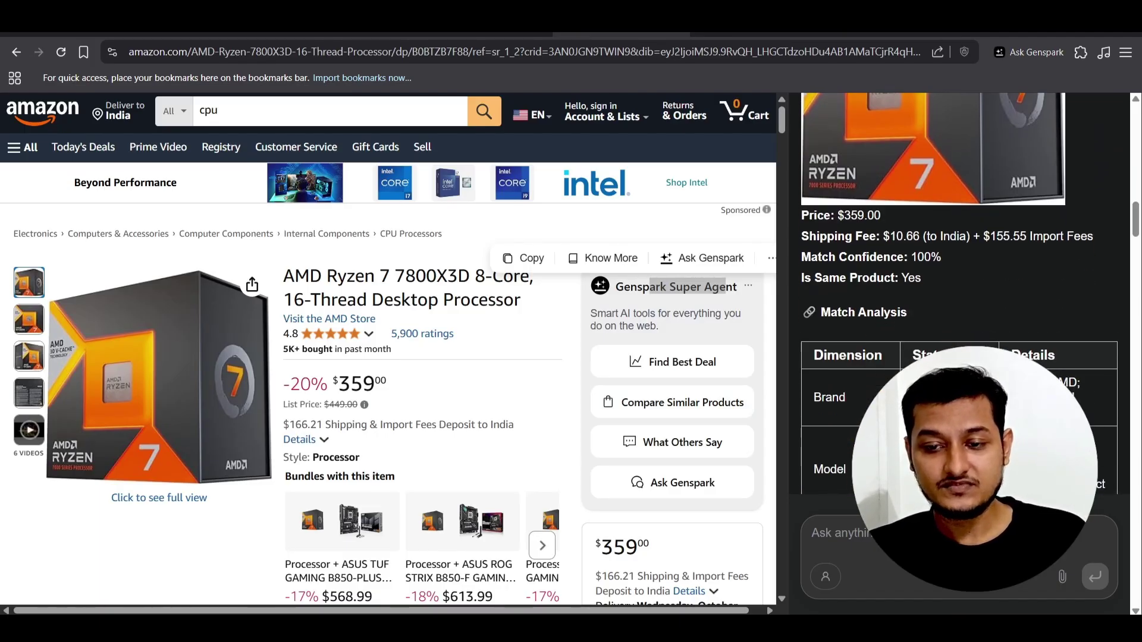
scroll(959, 291, "down", 3)
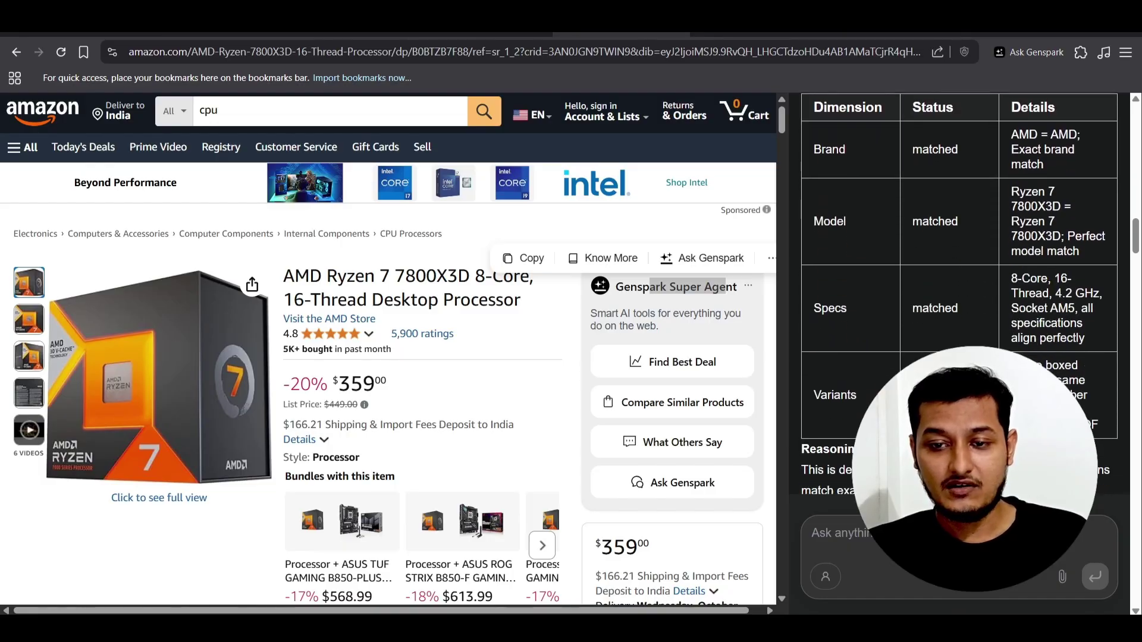
scroll(959, 292, "up", 4)
scroll(959, 292, "up", 6)
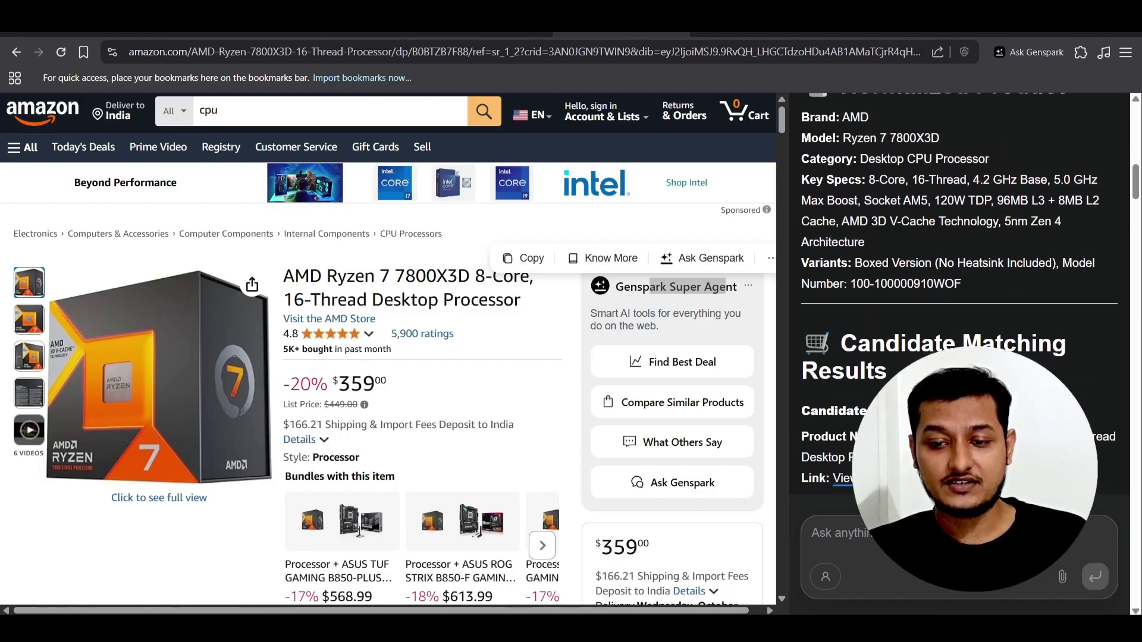
scroll(959, 292, "down", 1)
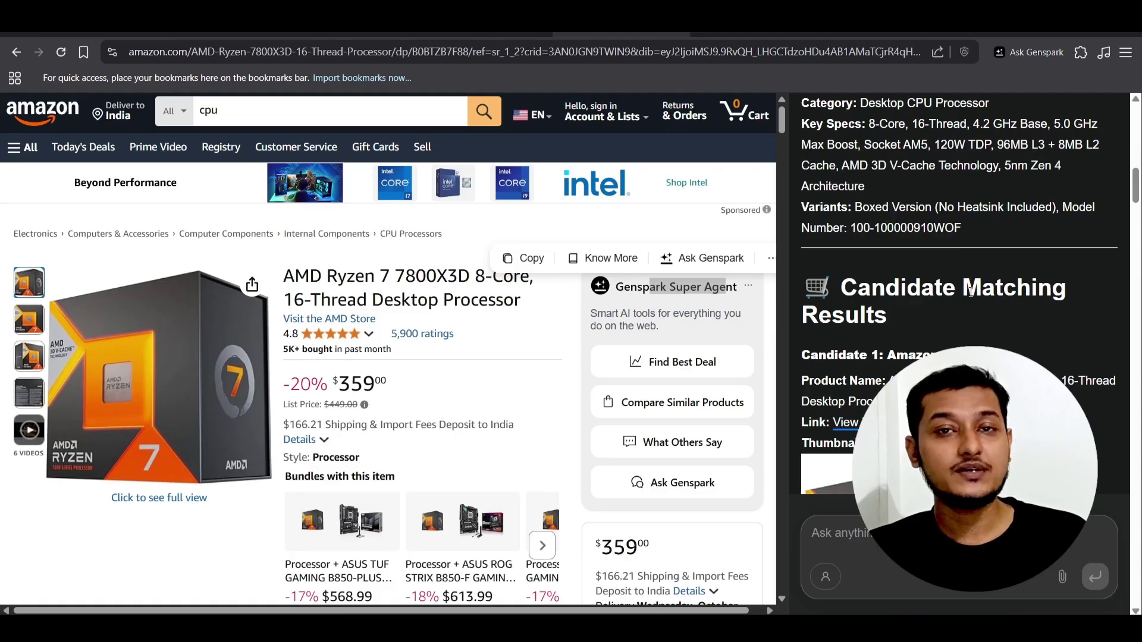
scroll(972, 292, "down", 1)
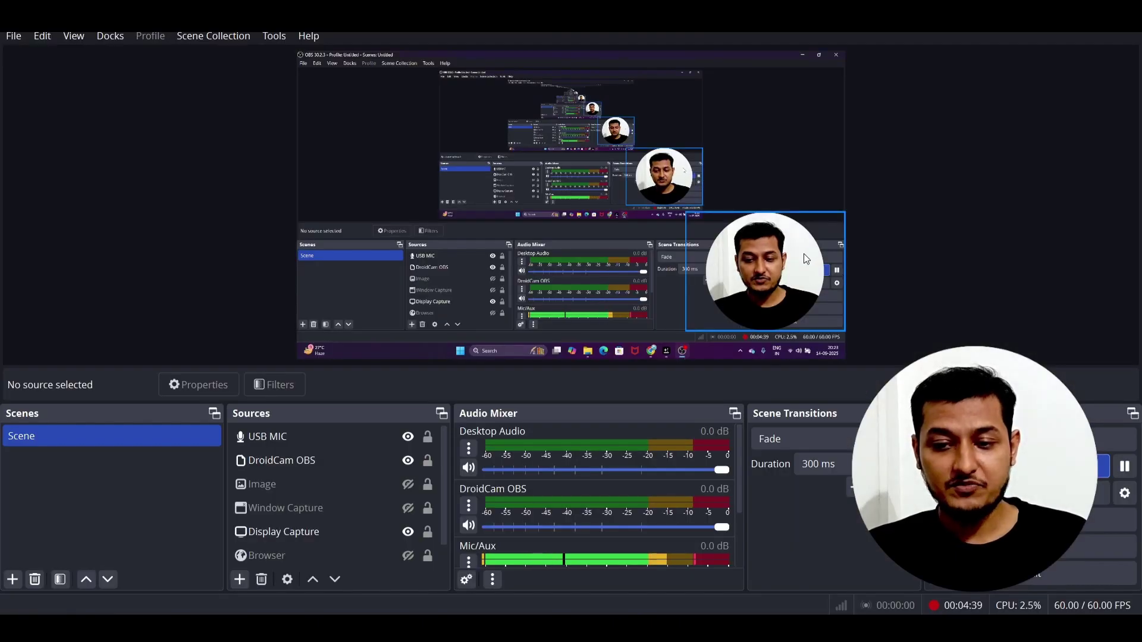
- Move the webcam overlay further left and put the recorder away
left_click_drag(804, 253, 416, 253)
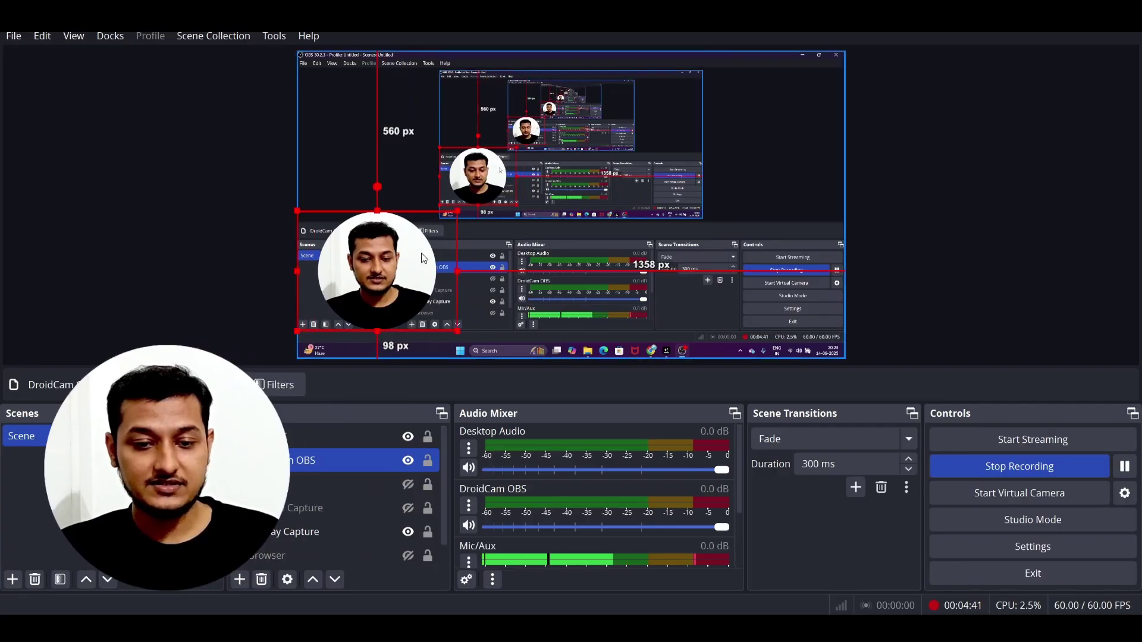
left_click(1113, 265)
left_click(1049, 9)
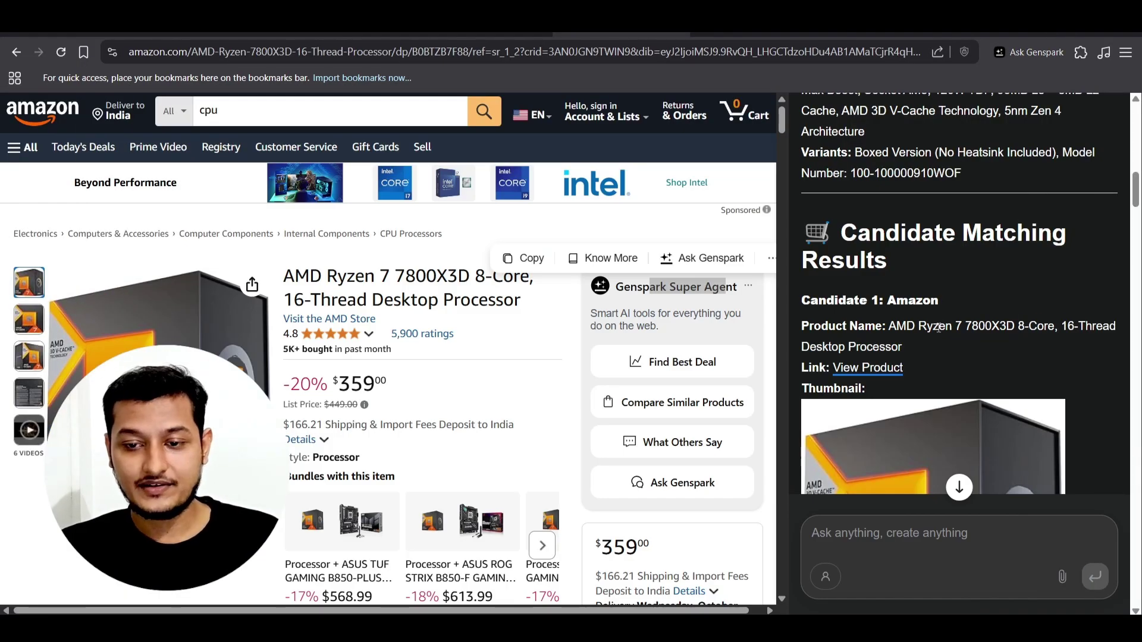
- Highlight the Candidate 1: Amazon and Candidate 2: Newegg headings in the report
left_click_drag(823, 303, 955, 298)
left_click(955, 298)
scroll(955, 298, "down", 5)
scroll(957, 300, "down", 10)
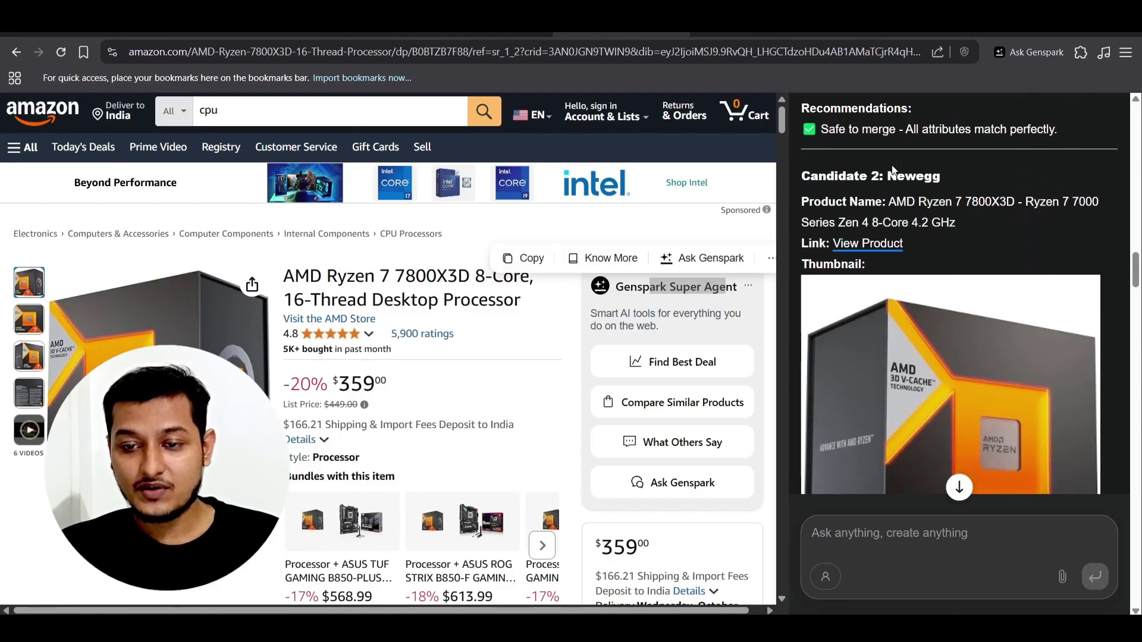
left_click_drag(881, 176, 957, 178)
left_click(957, 178)
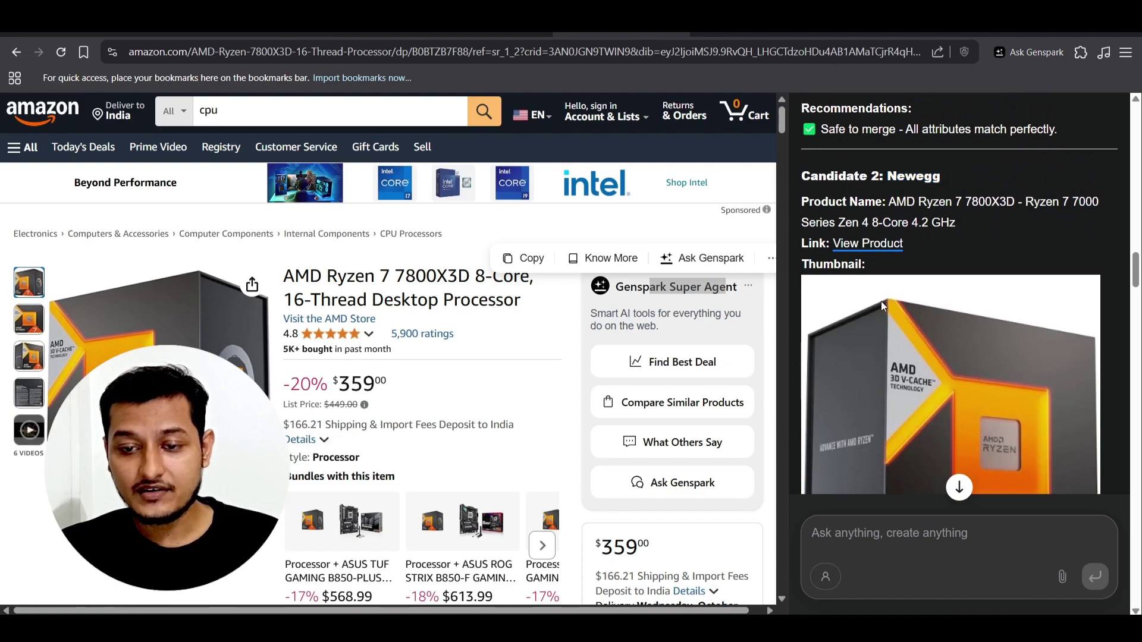
- Compare Newegg's $384.00 price and free shipping against Amazon's $359 price
scroll(872, 265, "down", 5)
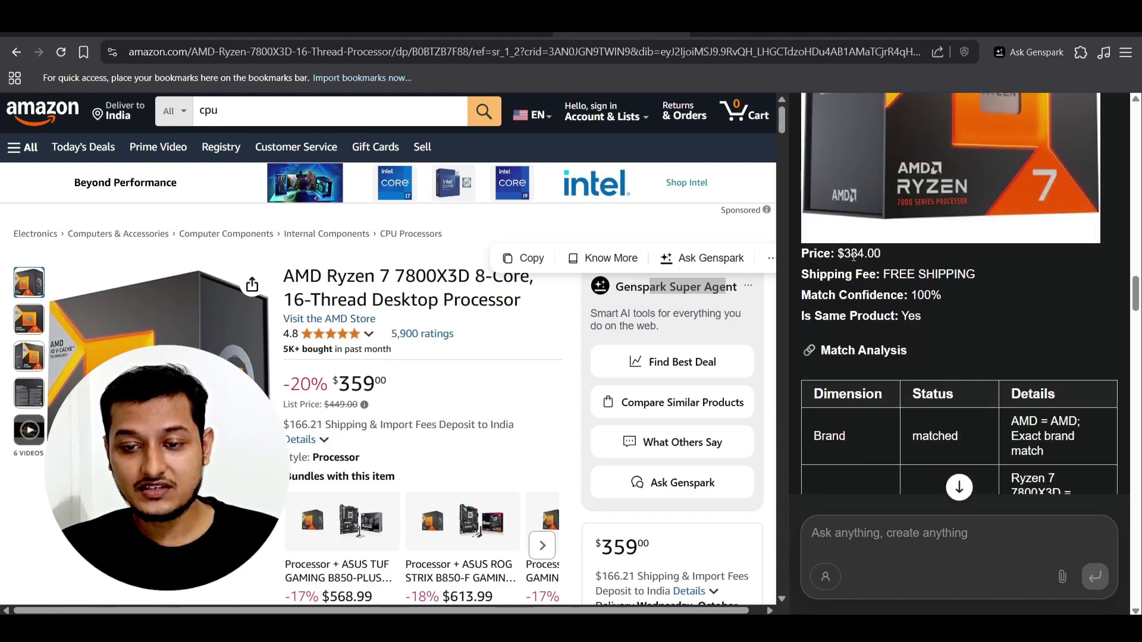
left_click_drag(898, 258, 821, 254)
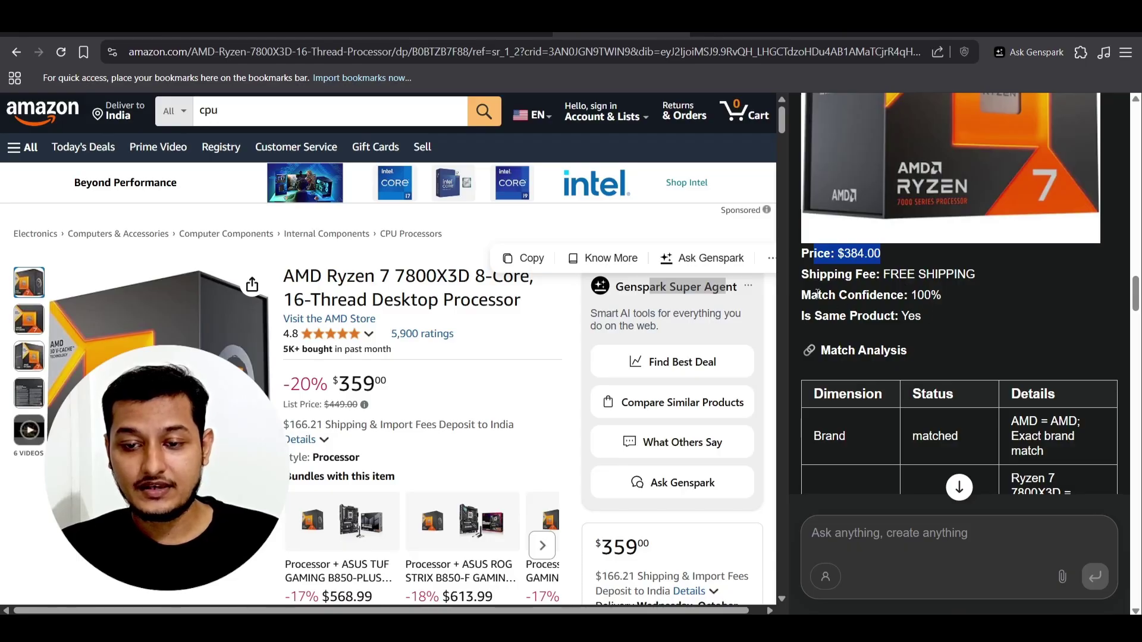
left_click(857, 280)
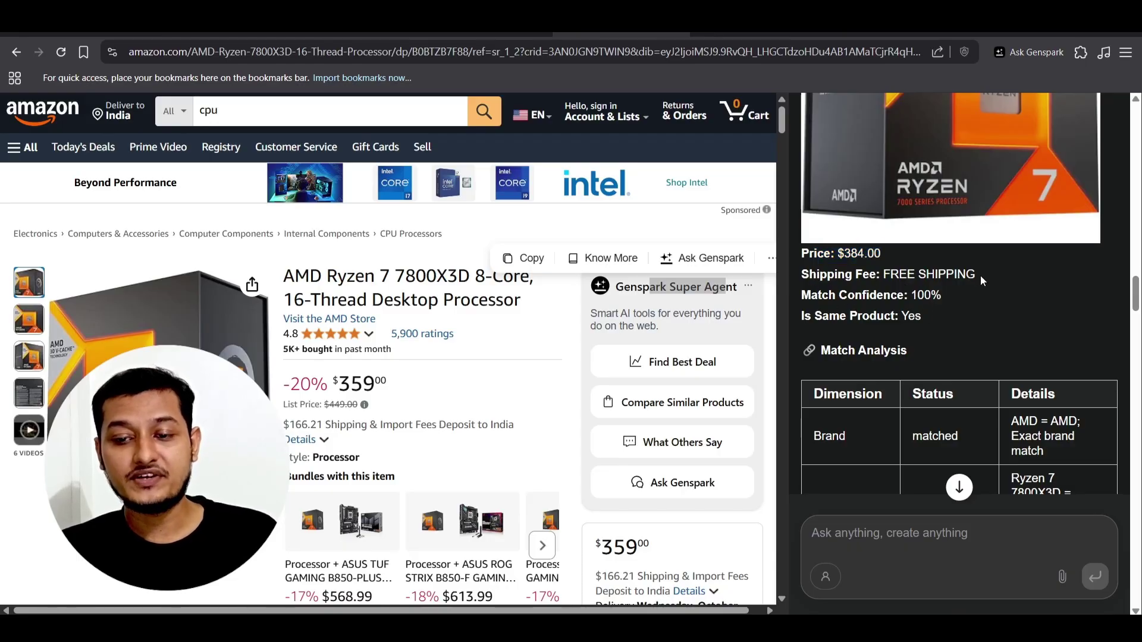
left_click_drag(985, 281, 857, 277)
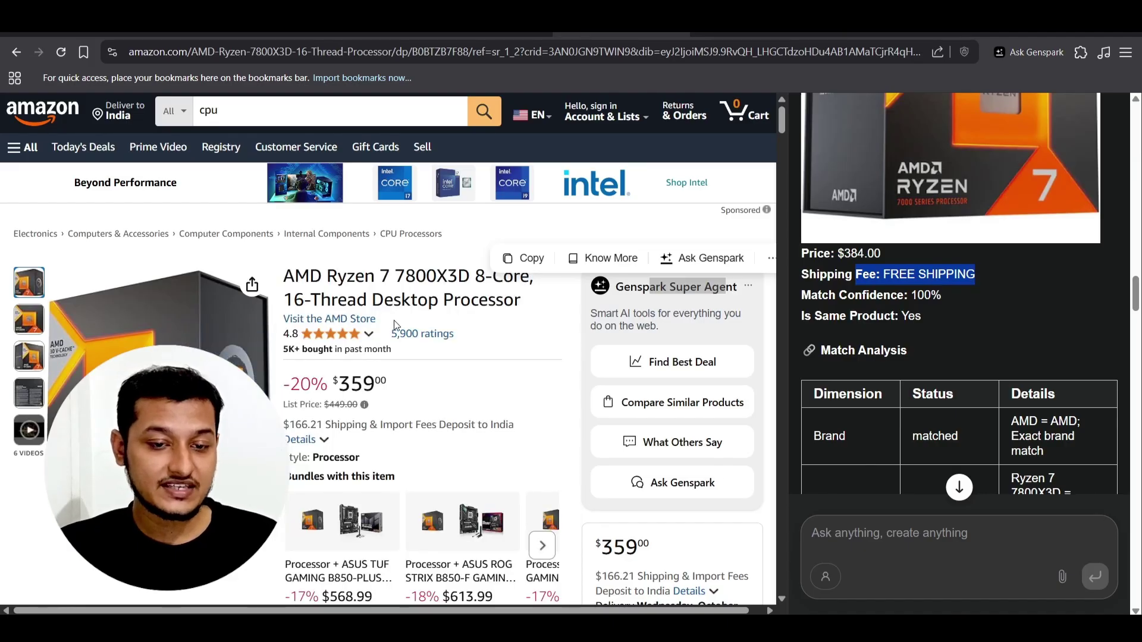
left_click_drag(340, 379, 387, 381)
left_click(303, 431)
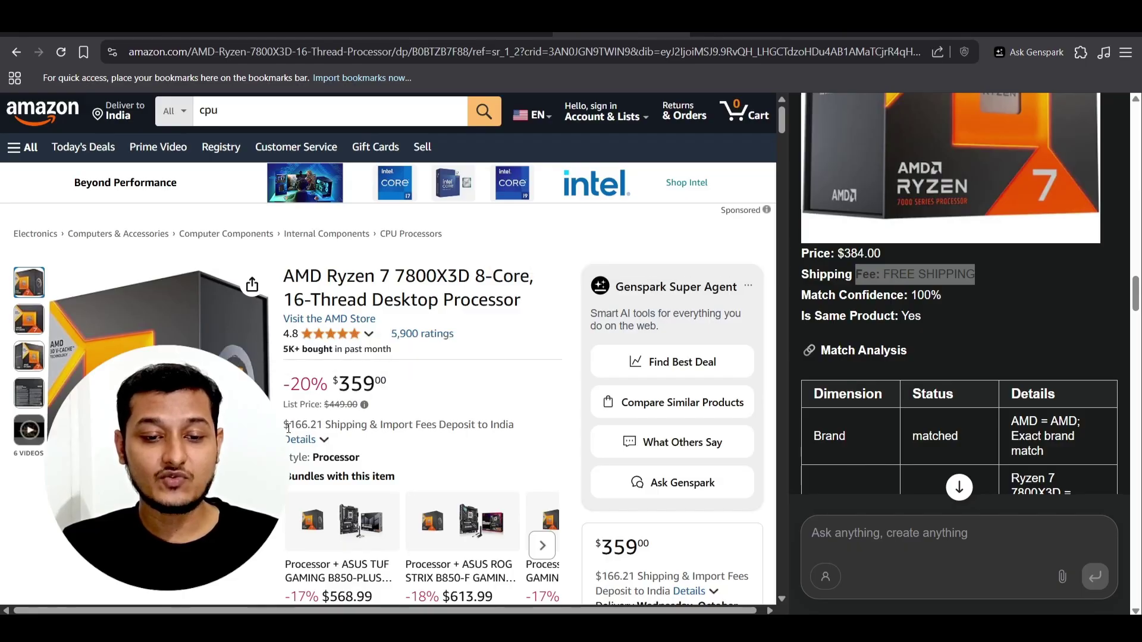
- Scroll the Amazon deal results once more, then switch to the Genspark start page tab
left_click(544, 36)
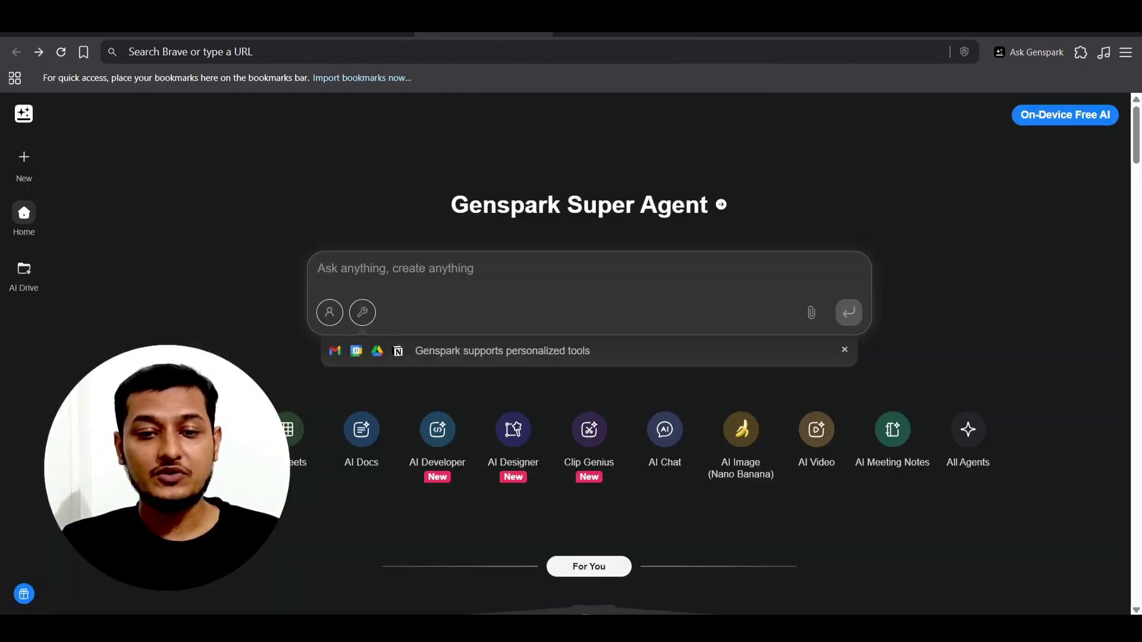
key("ctrl+Tab")
scroll(1004, 338, "down", 15)
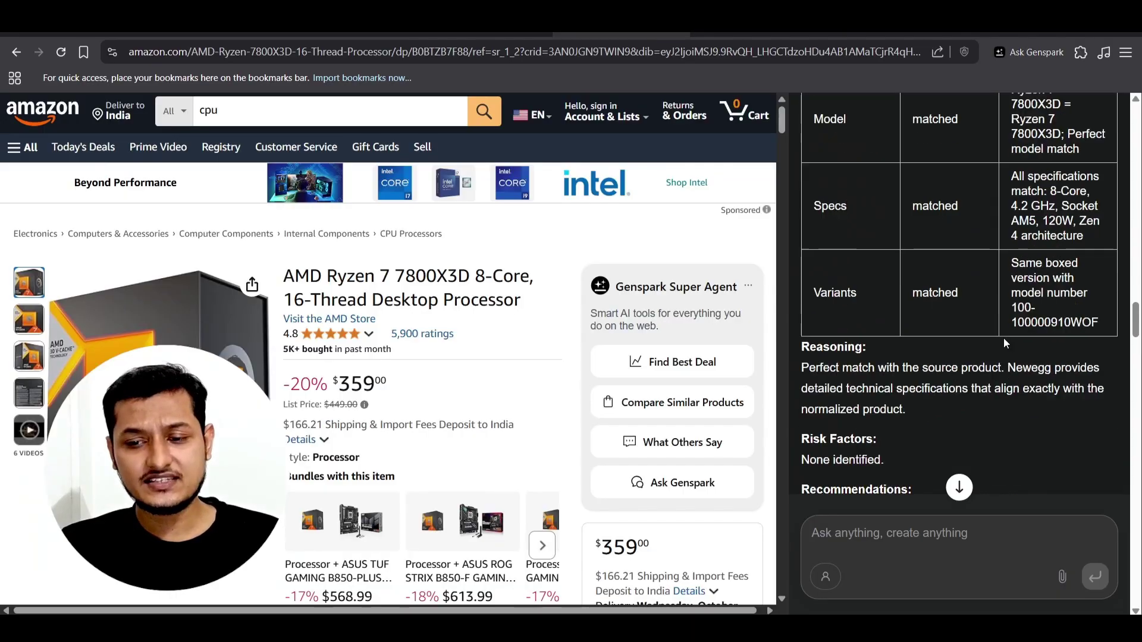
scroll(1005, 342, "down", 20)
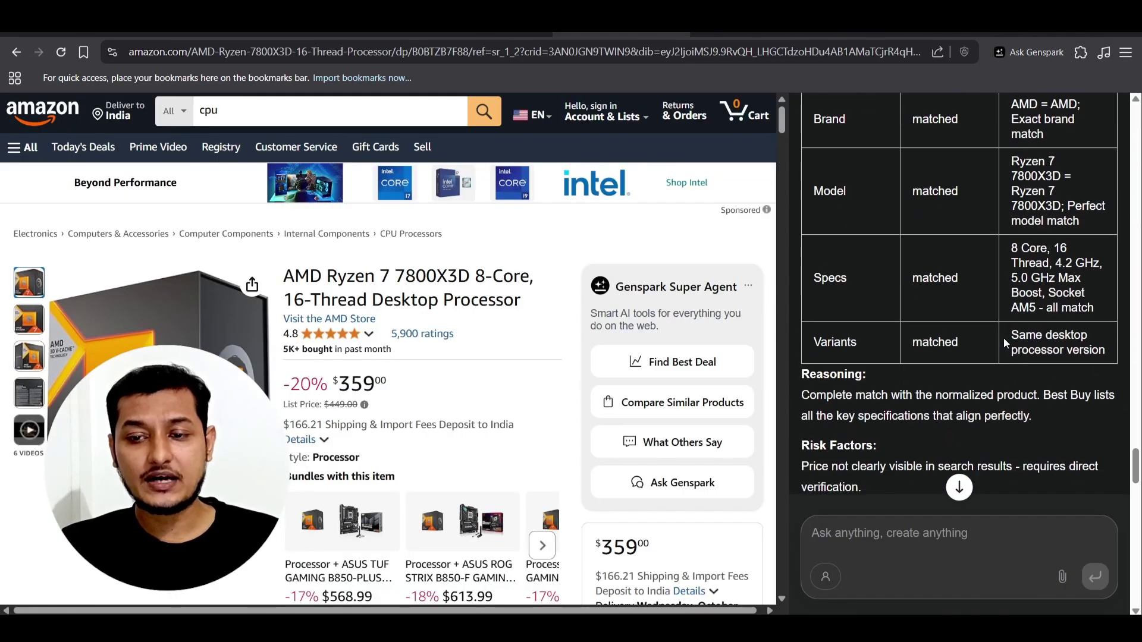
scroll(1005, 337, "down", 8)
scroll(1005, 337, "up", 3)
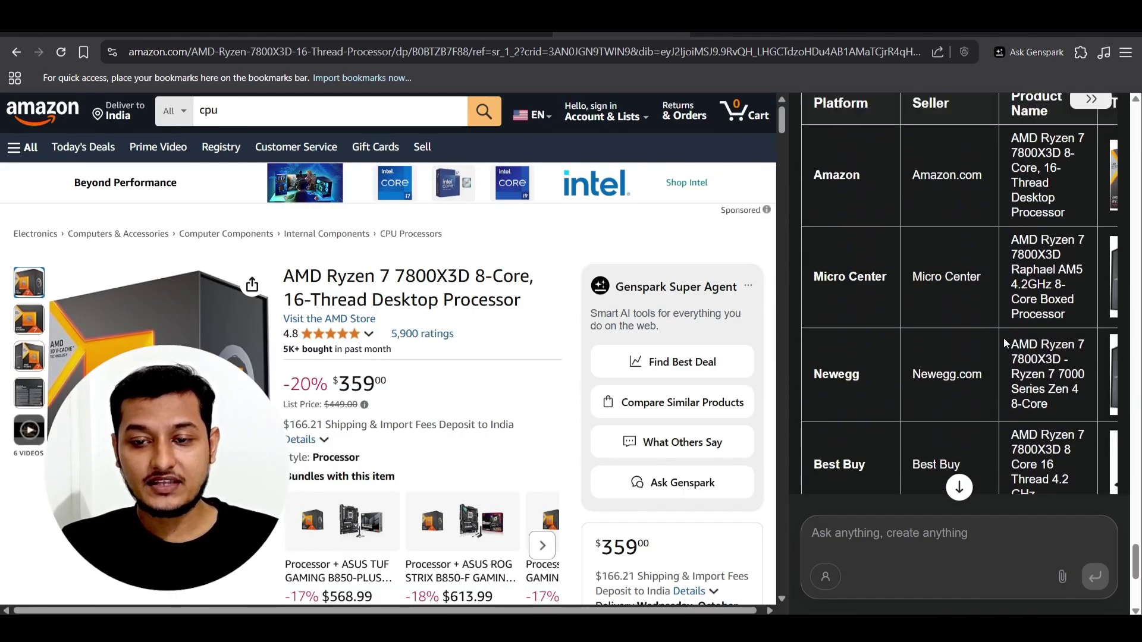
scroll(1005, 338, "right", 5)
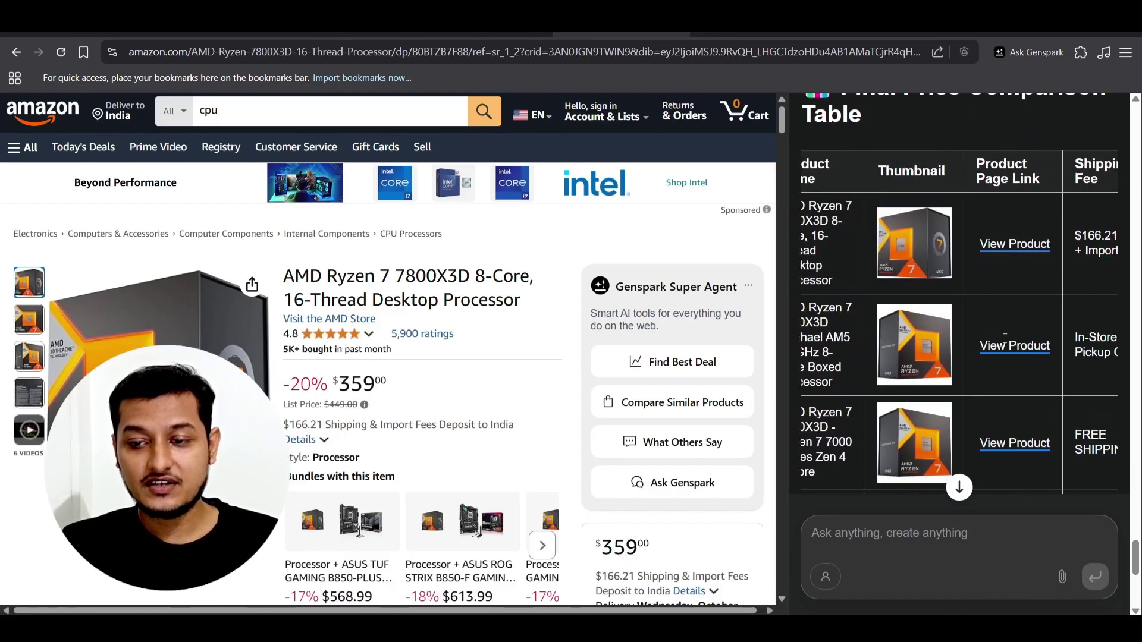
scroll(1005, 339, "left", 5)
scroll(1005, 338, "down", 4)
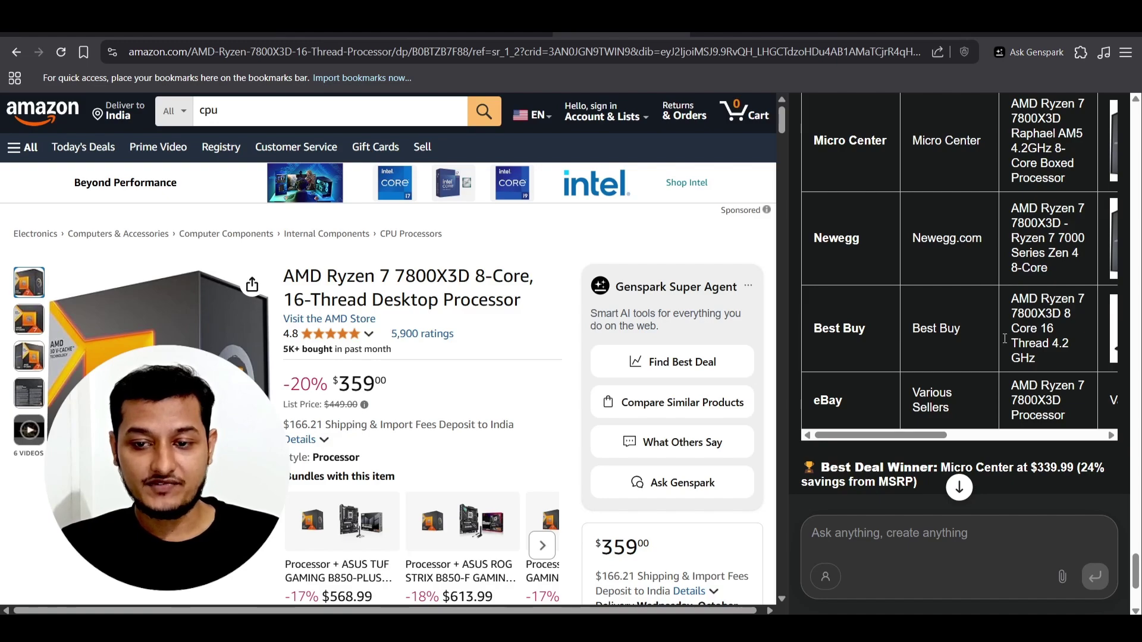
scroll(858, 400, "down", 3)
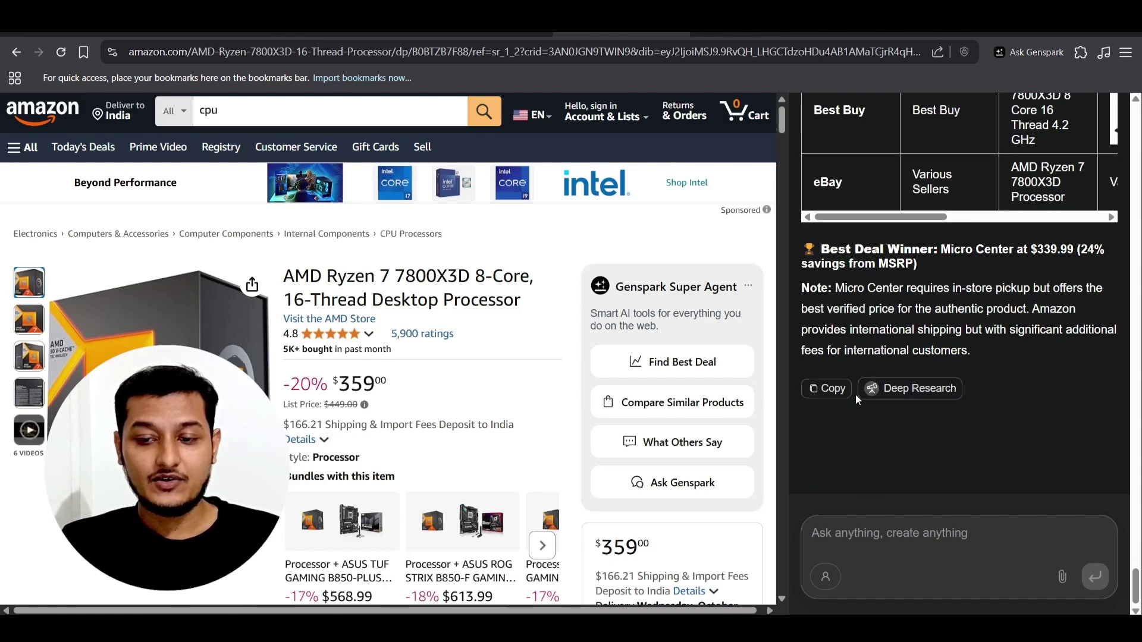
left_click(483, 35)
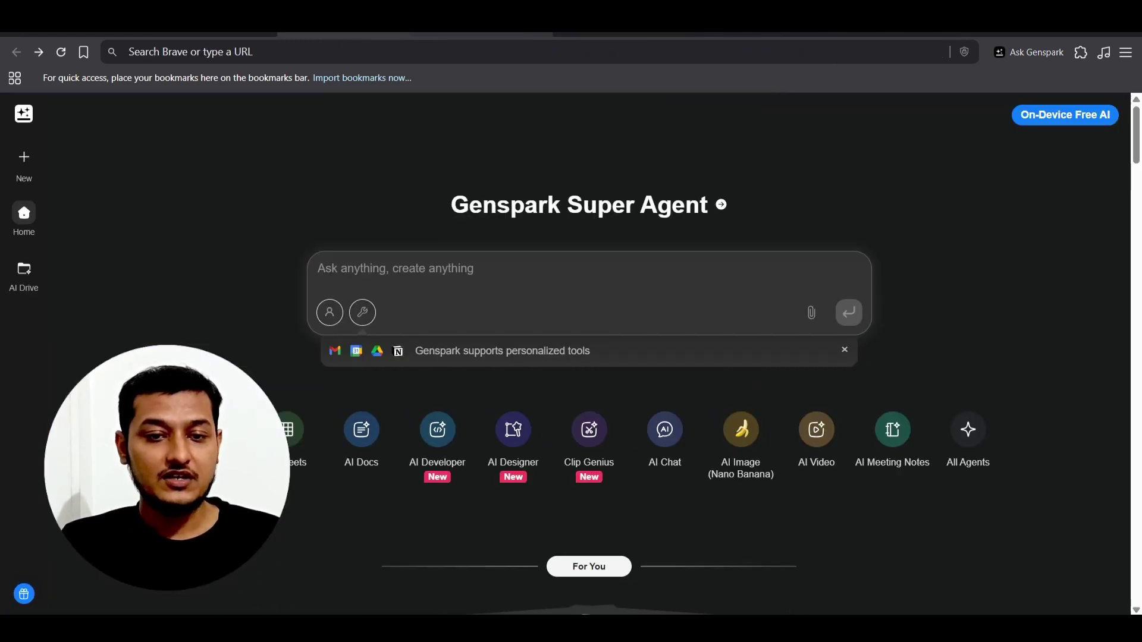
left_click(346, 35)
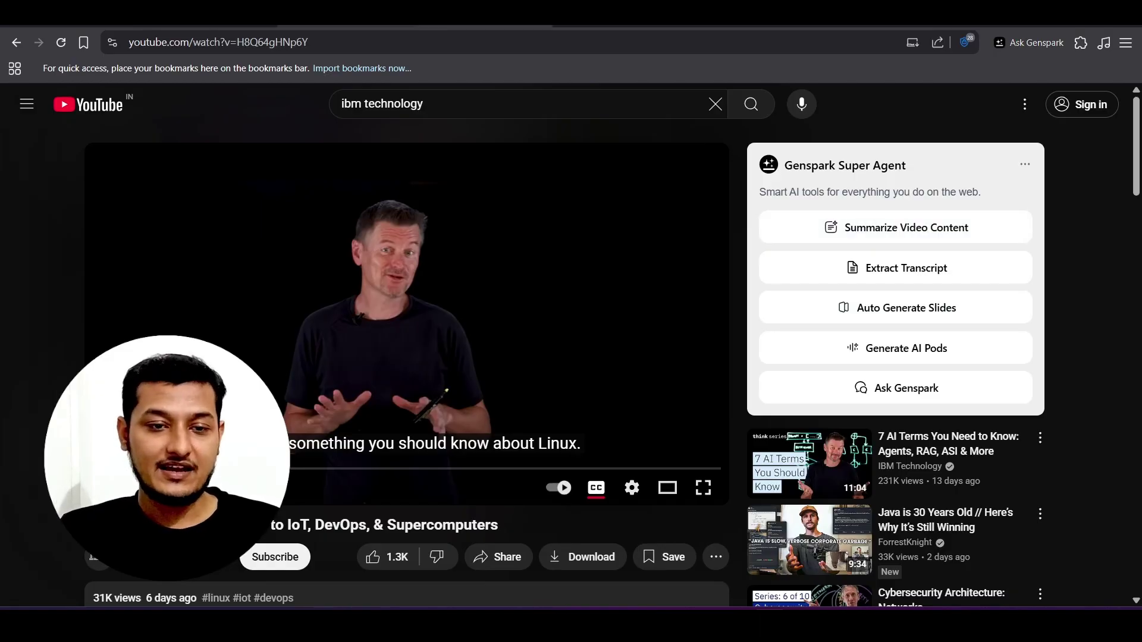
key("ctrl+t")
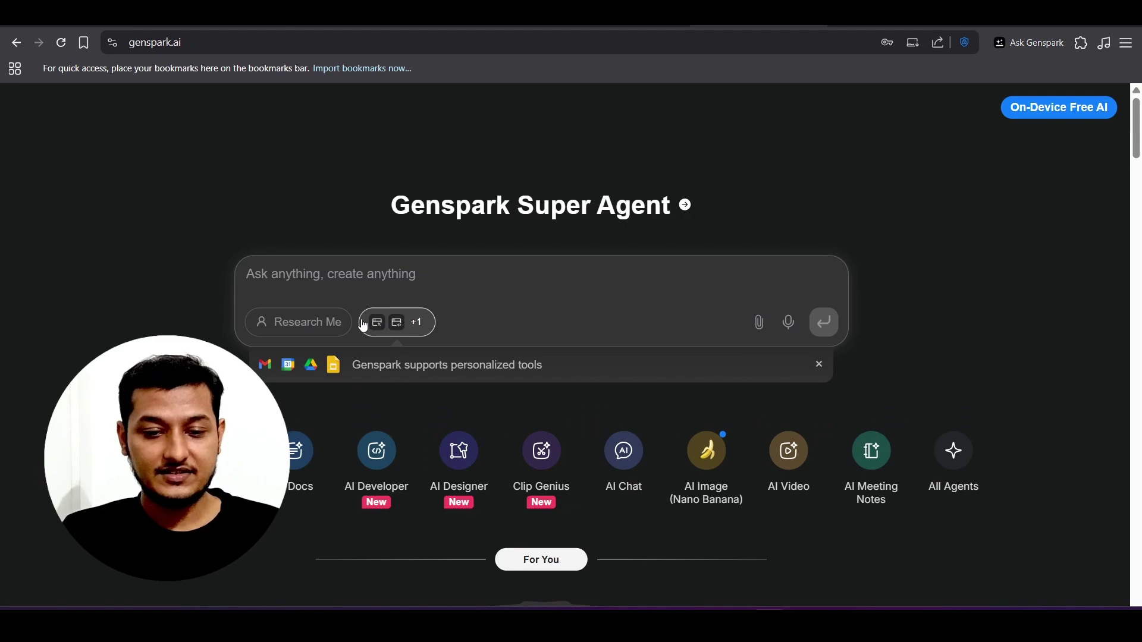
- Open the chosen tools list and highlight Playwright Browser Automation
left_click(364, 325)
scroll(342, 369, "up", 3)
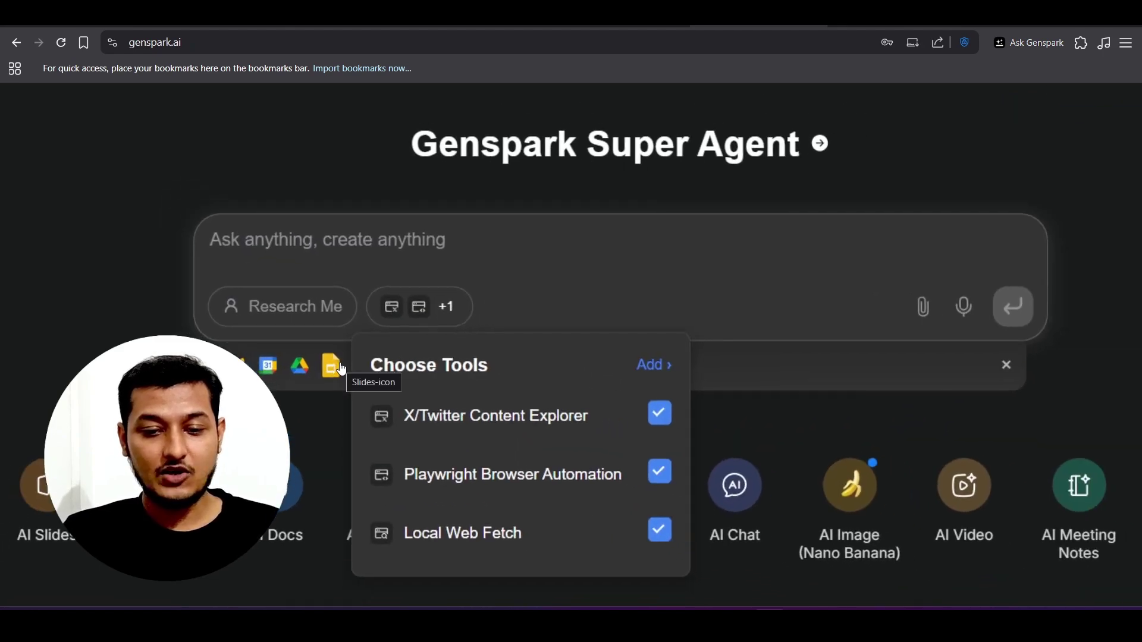
scroll(342, 370, "down", 1)
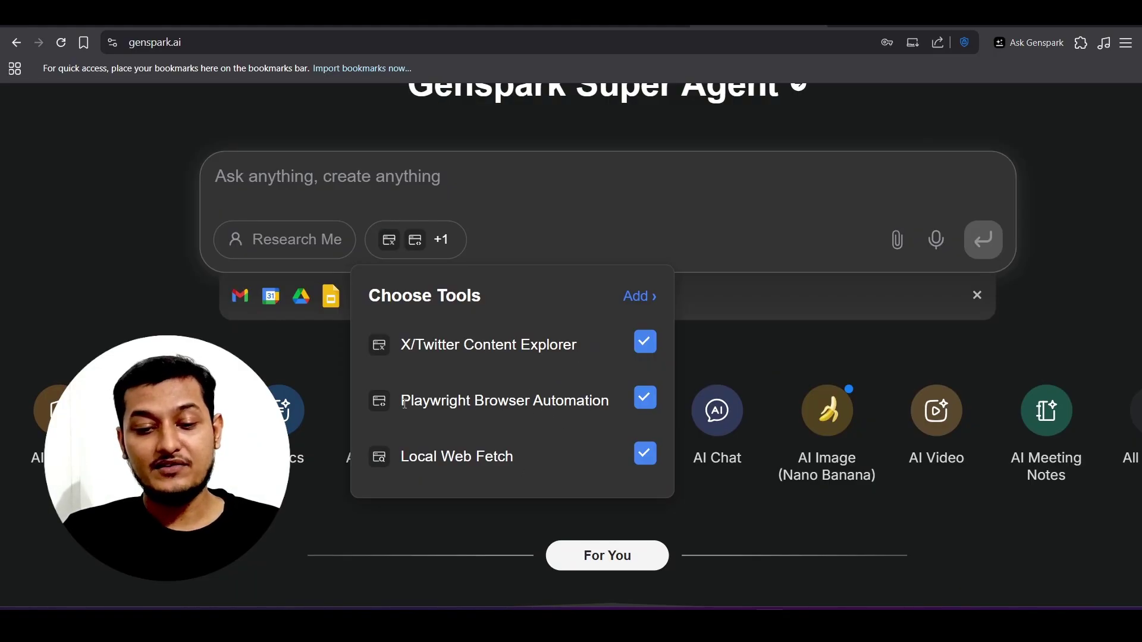
left_click_drag(580, 401, 611, 401)
left_click(552, 205)
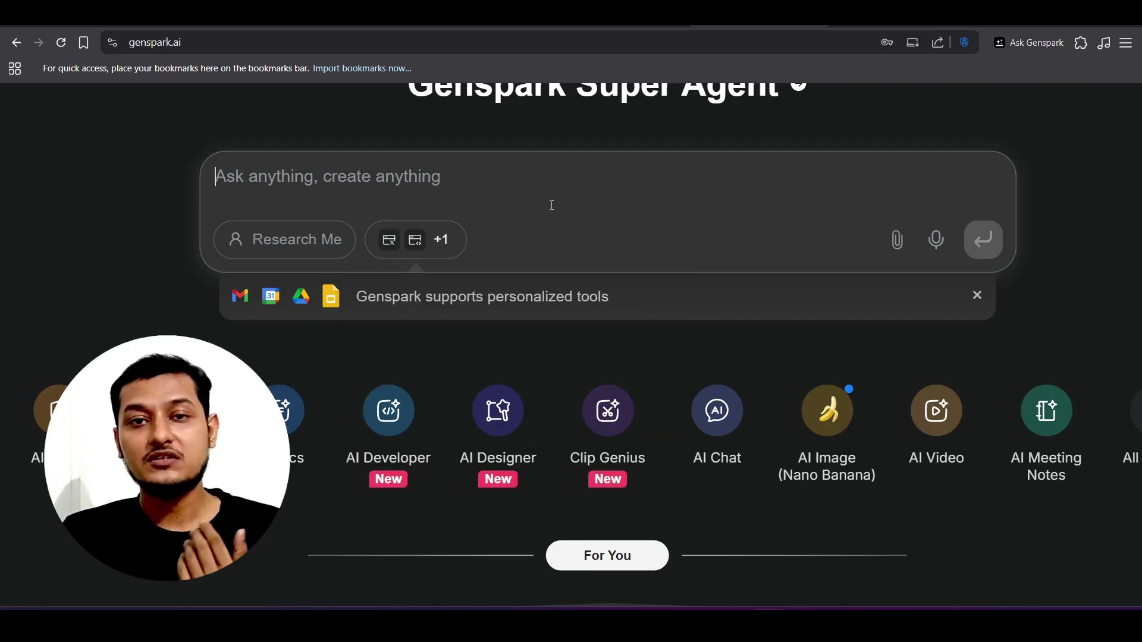
- Return the page zoom to normal and reopen the chosen tools list
key("ctrl+minus")
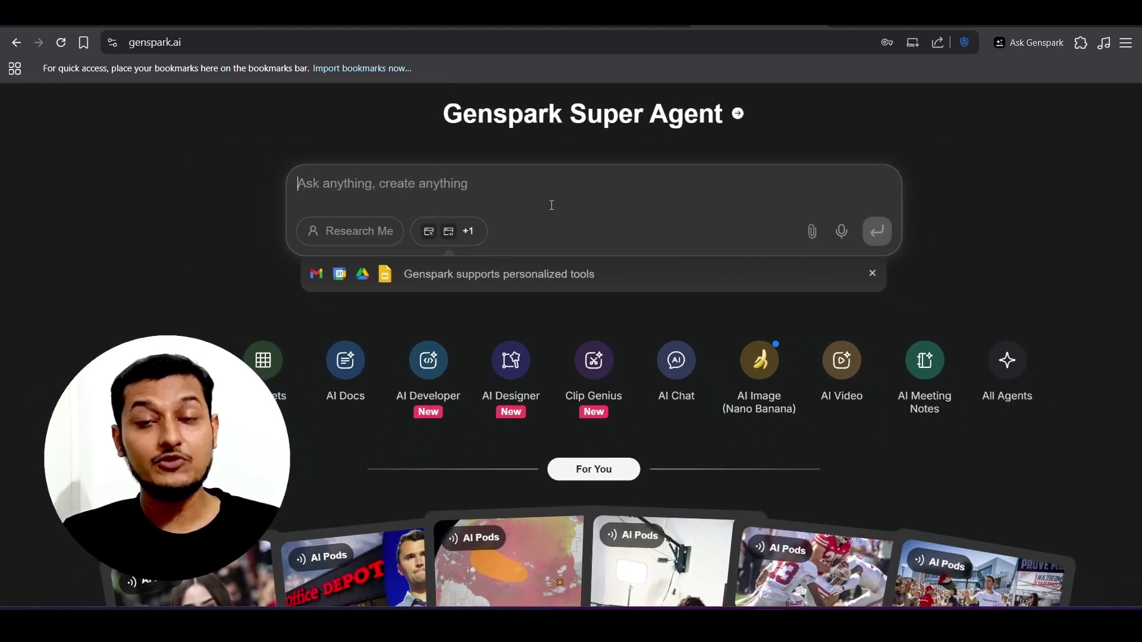
left_click(465, 254)
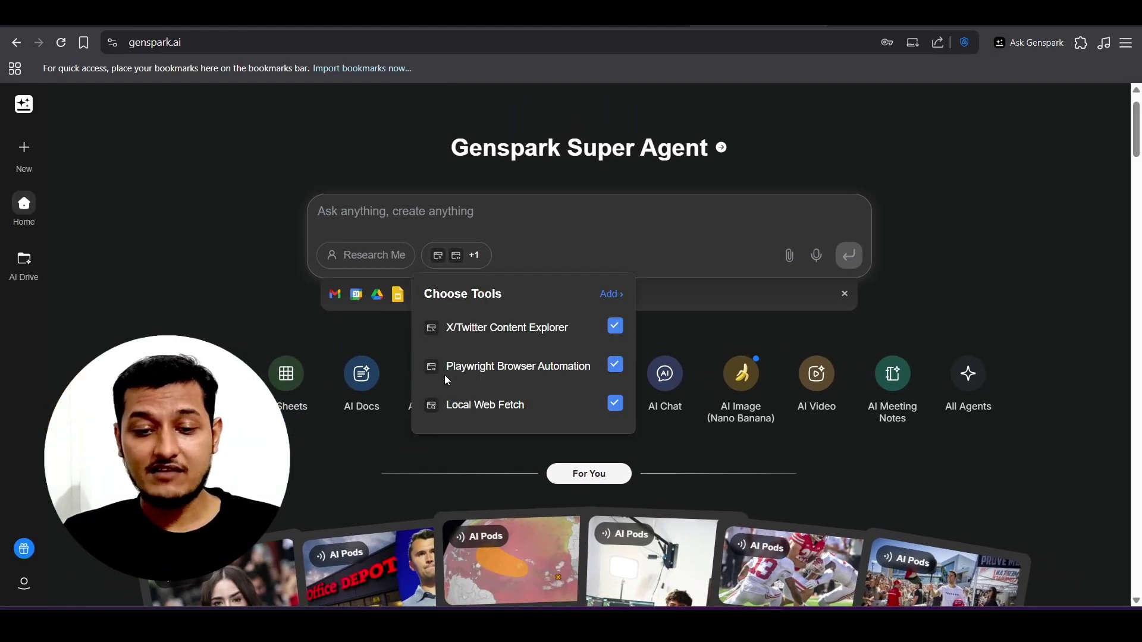
key("ctrl+plus")
key("ctrl+plus")
key("ctrl+plus")
key("ctrl+plus")
key("ctrl+0")
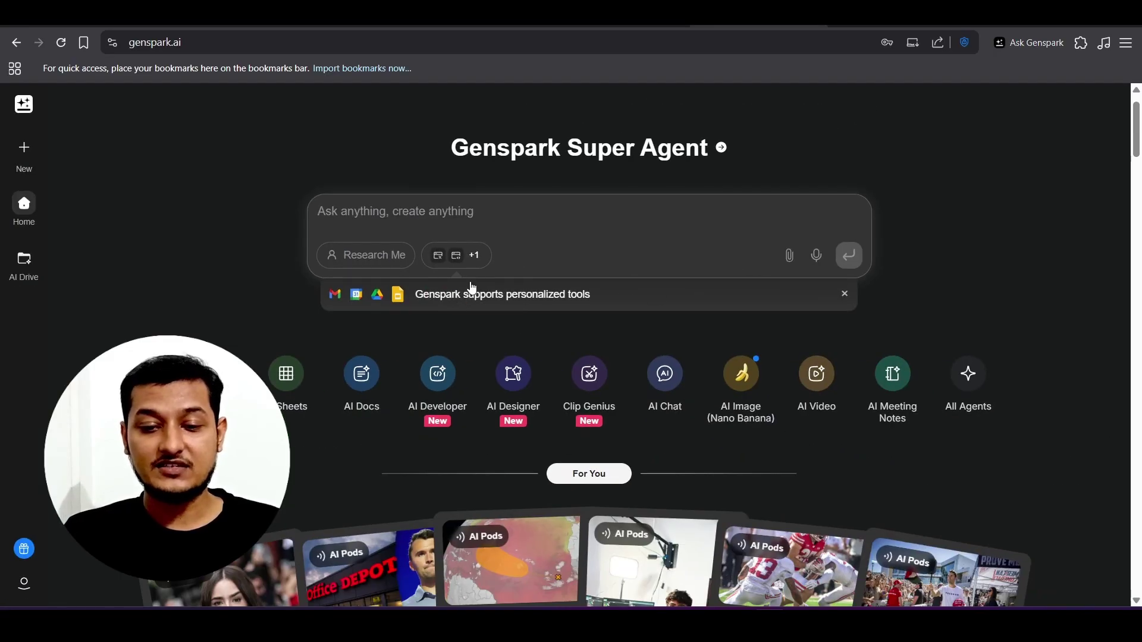
left_click(455, 255)
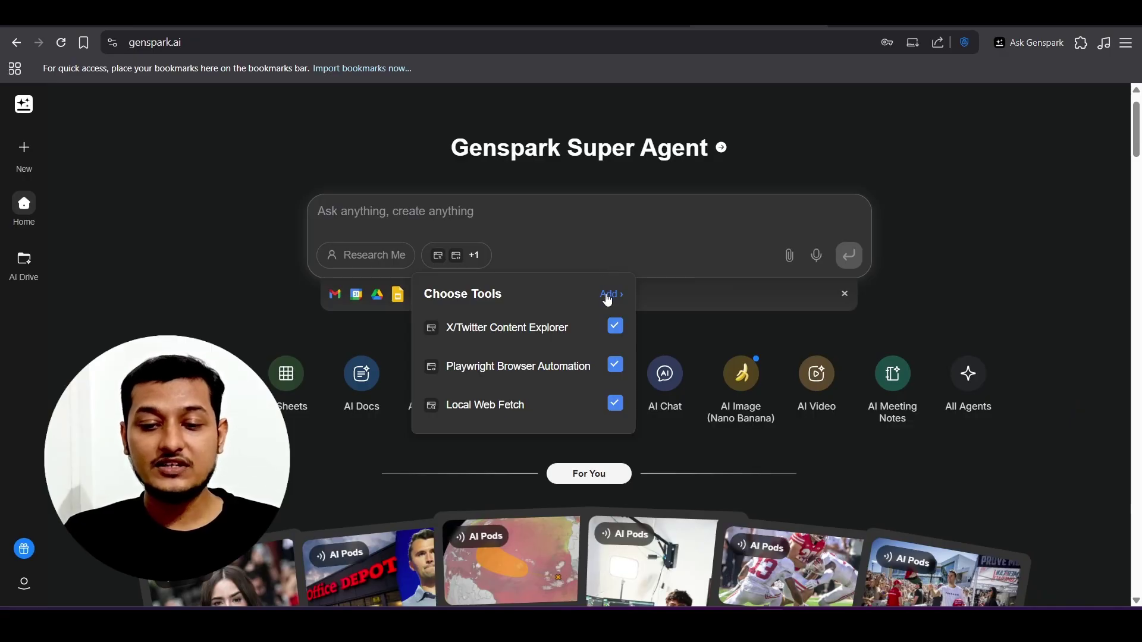
- Open the Add tools catalog and scroll through the MCP tool cards
left_click(609, 298)
scroll(419, 222, "down", 10)
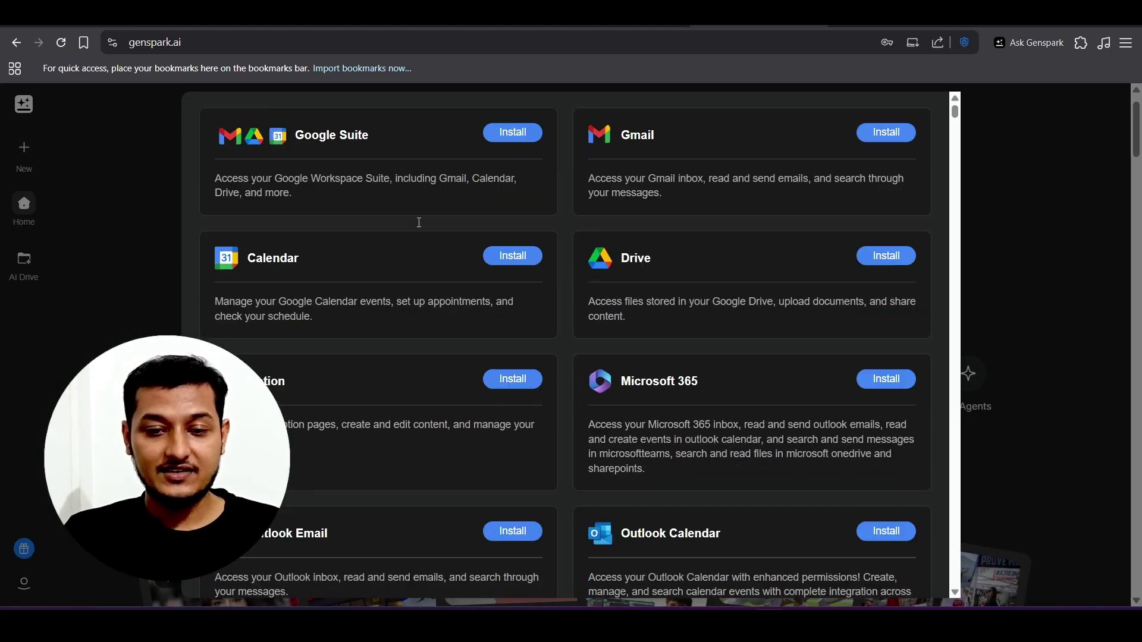
scroll(420, 224, "down", 12)
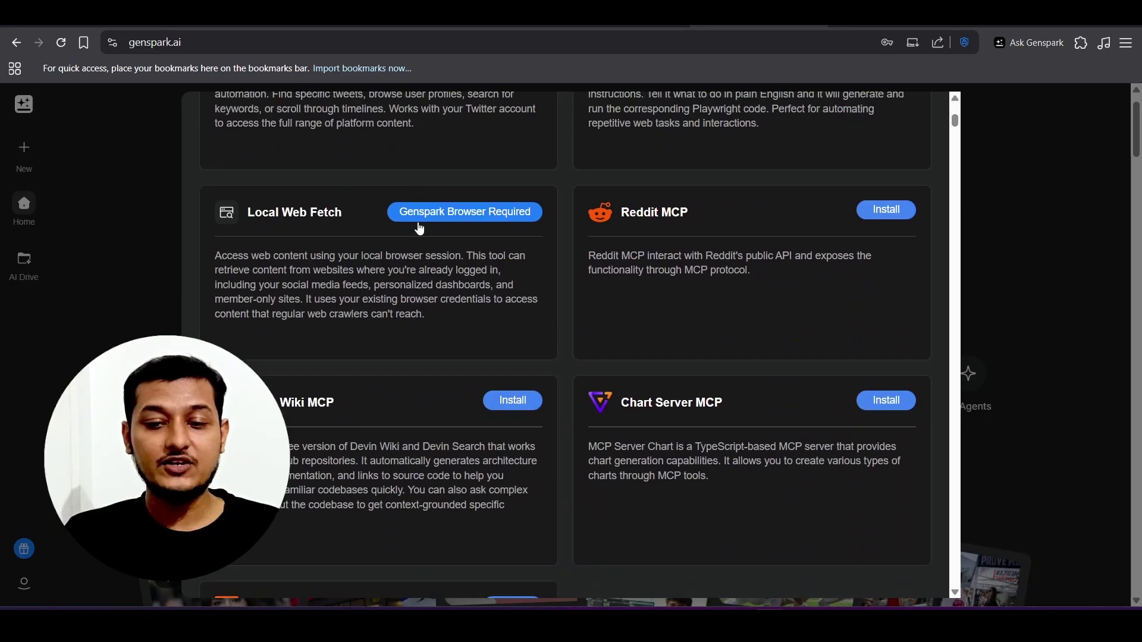
scroll(419, 222, "down", 2)
scroll(581, 213, "up", 2)
scroll(581, 211, "down", 7)
scroll(581, 209, "down", 4)
scroll(582, 213, "up", 9)
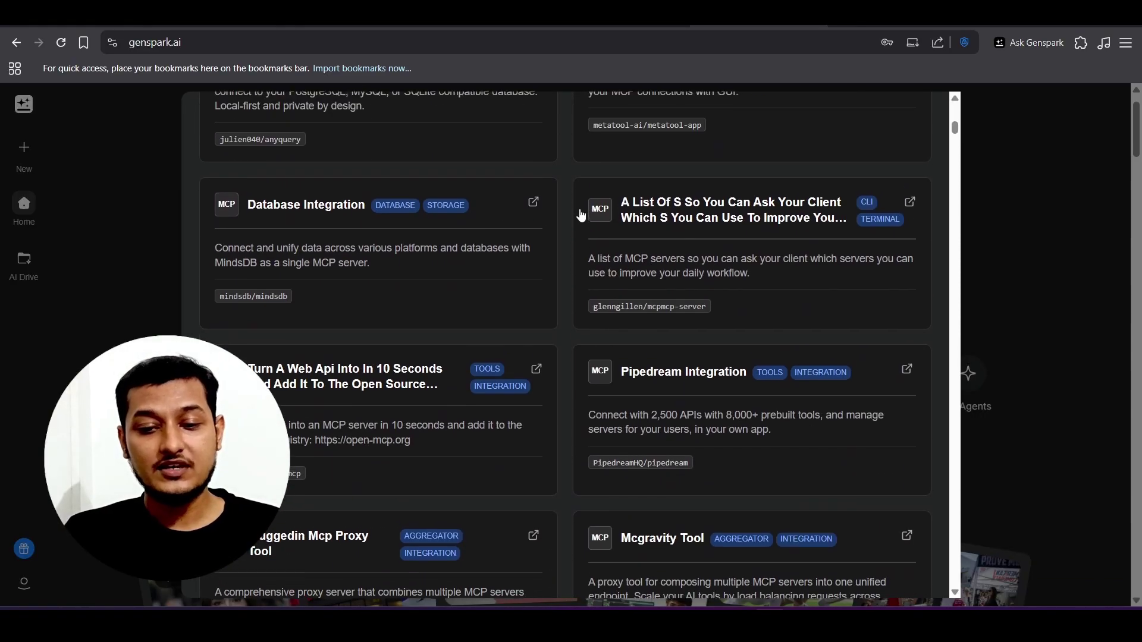
left_click_drag(481, 135, 586, 136)
left_click(585, 137)
- Scroll further through the community MCP cards and close the catalog
scroll(478, 363, "down", 12)
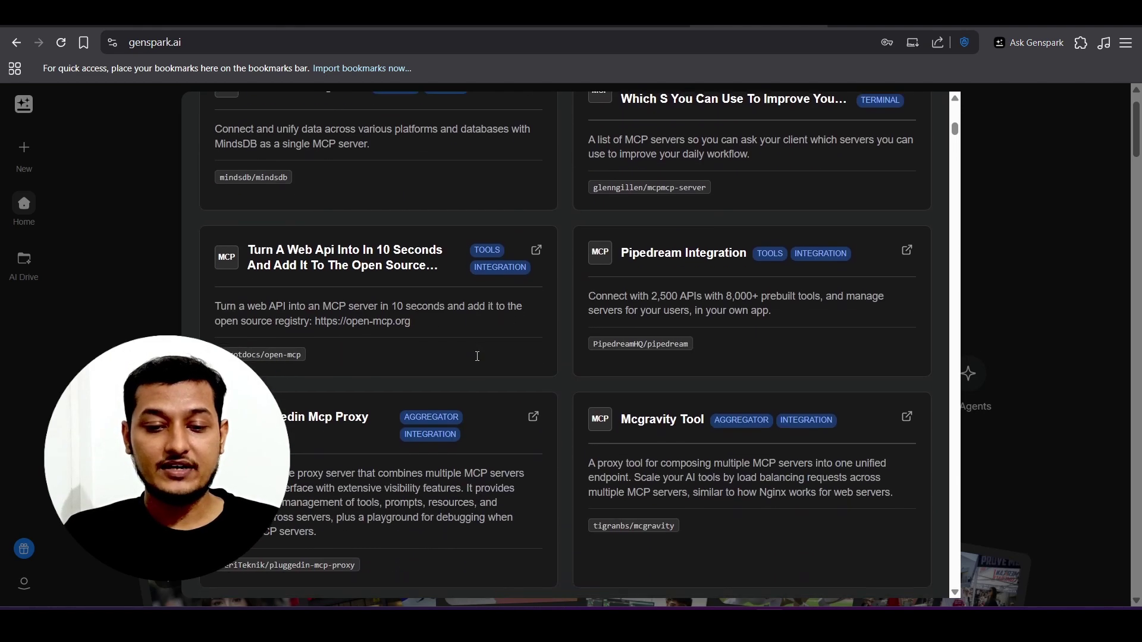
scroll(477, 362, "down", 2)
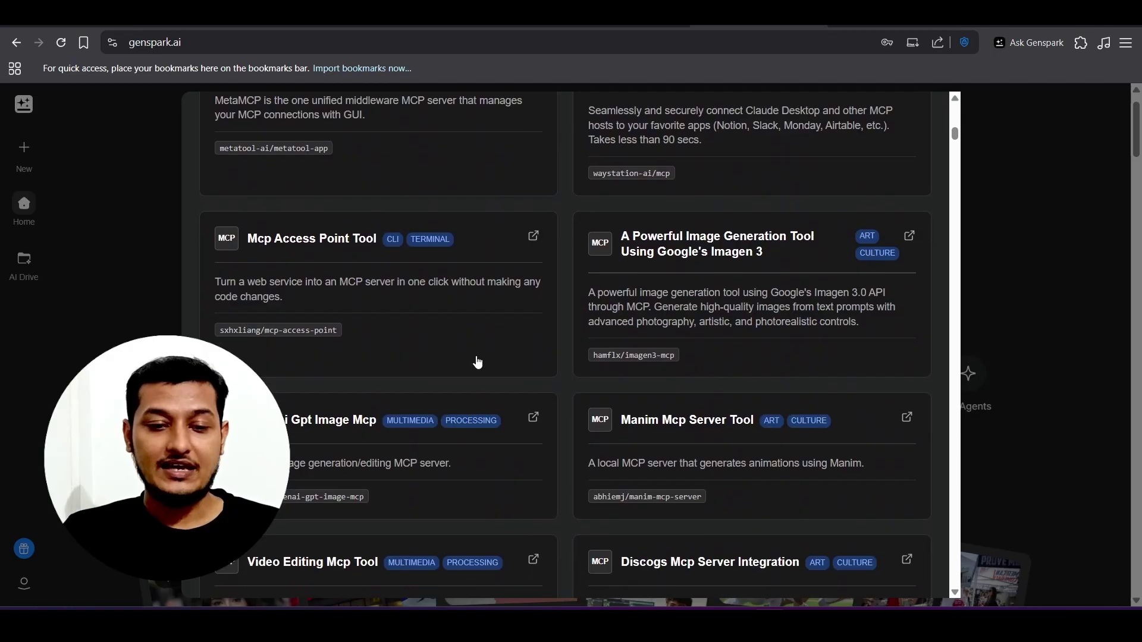
scroll(625, 368, "down", 3)
scroll(625, 368, "down", 5)
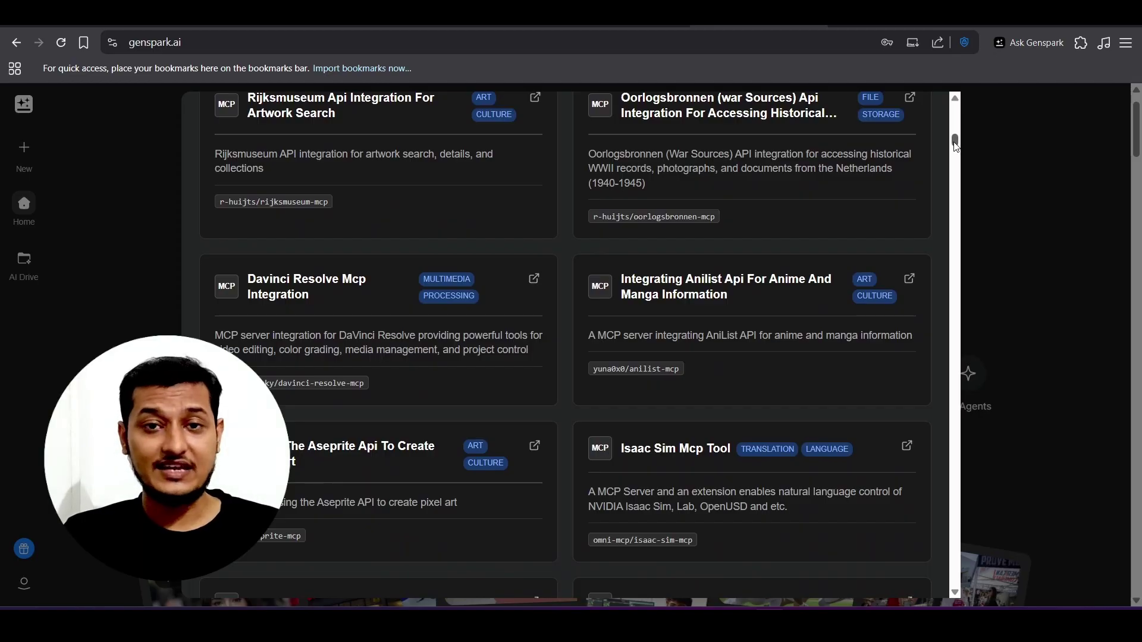
left_click_drag(955, 143, 955, 221)
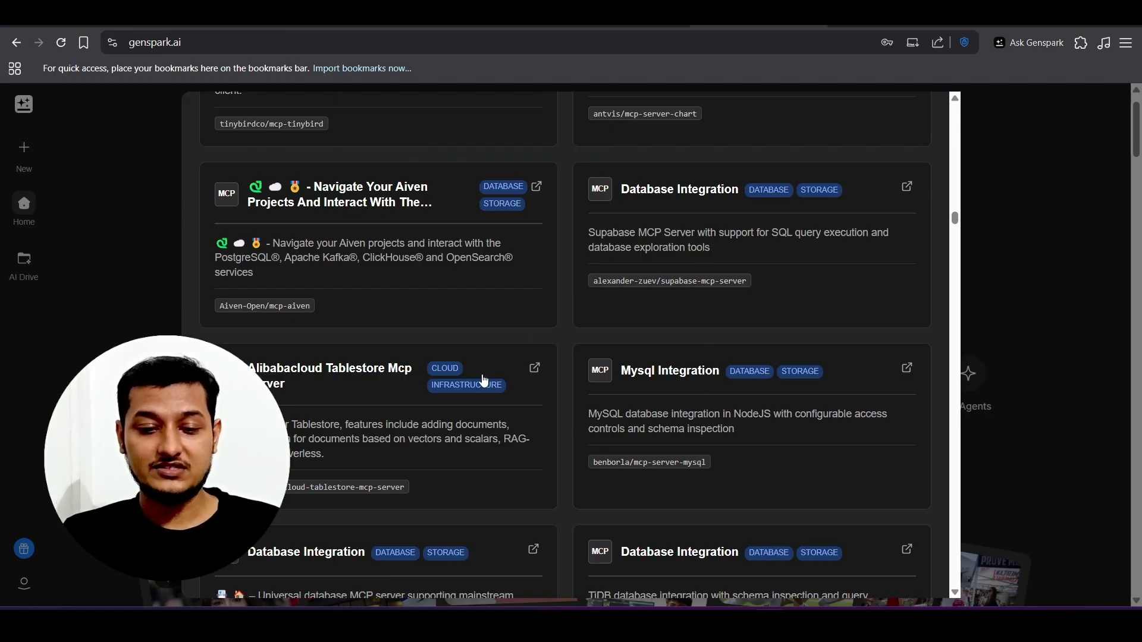
scroll(481, 378, "down", 7)
scroll(725, 382, "down", 15)
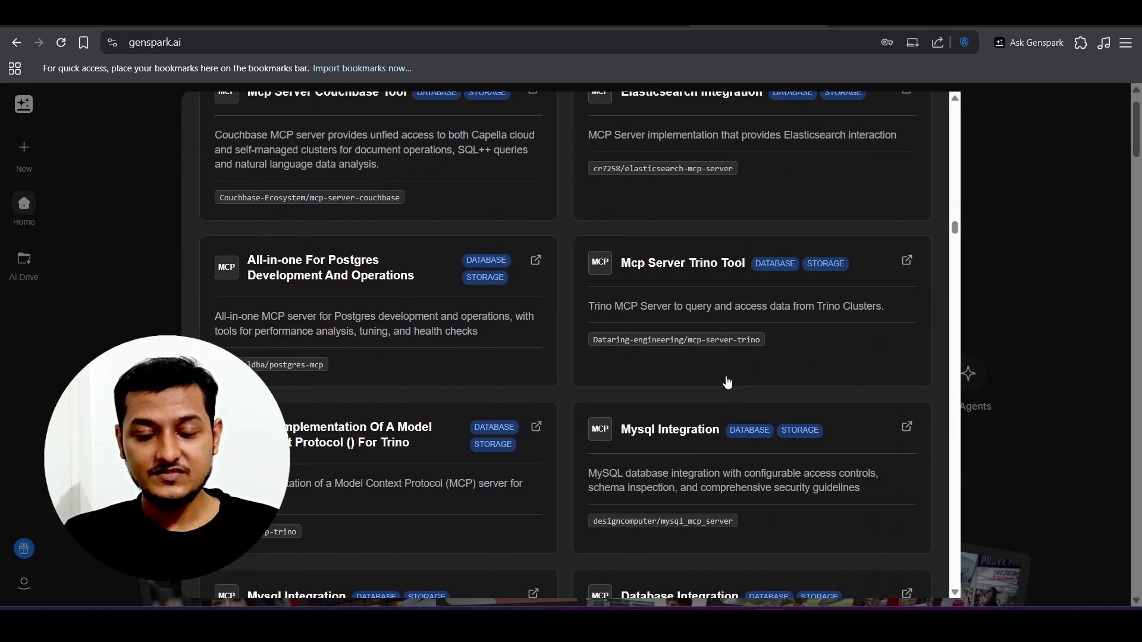
left_click(1037, 211)
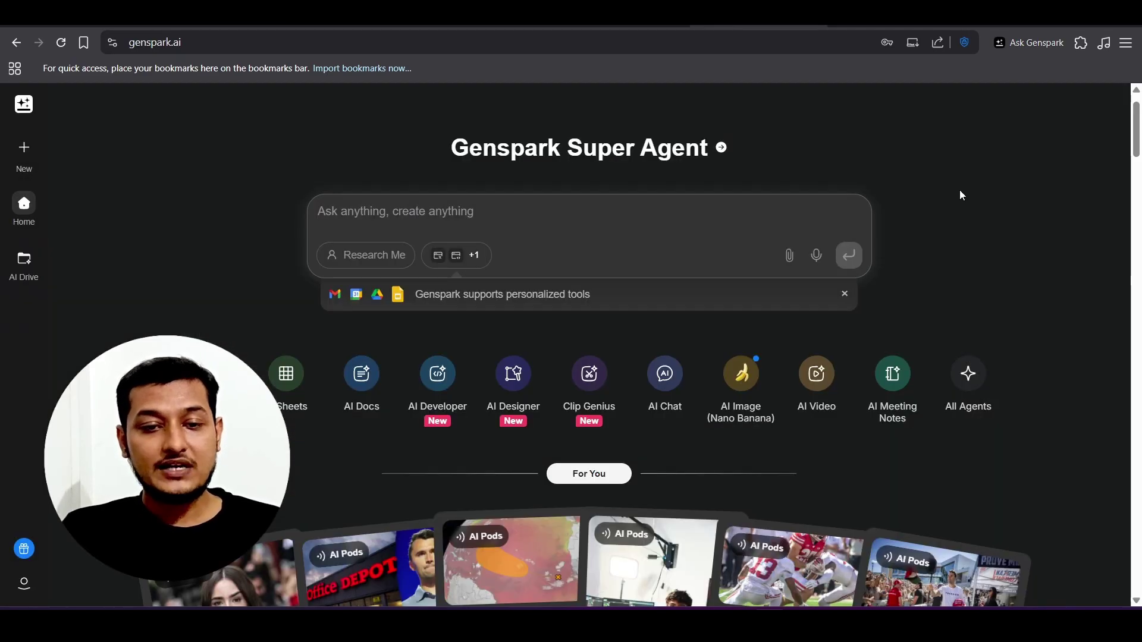